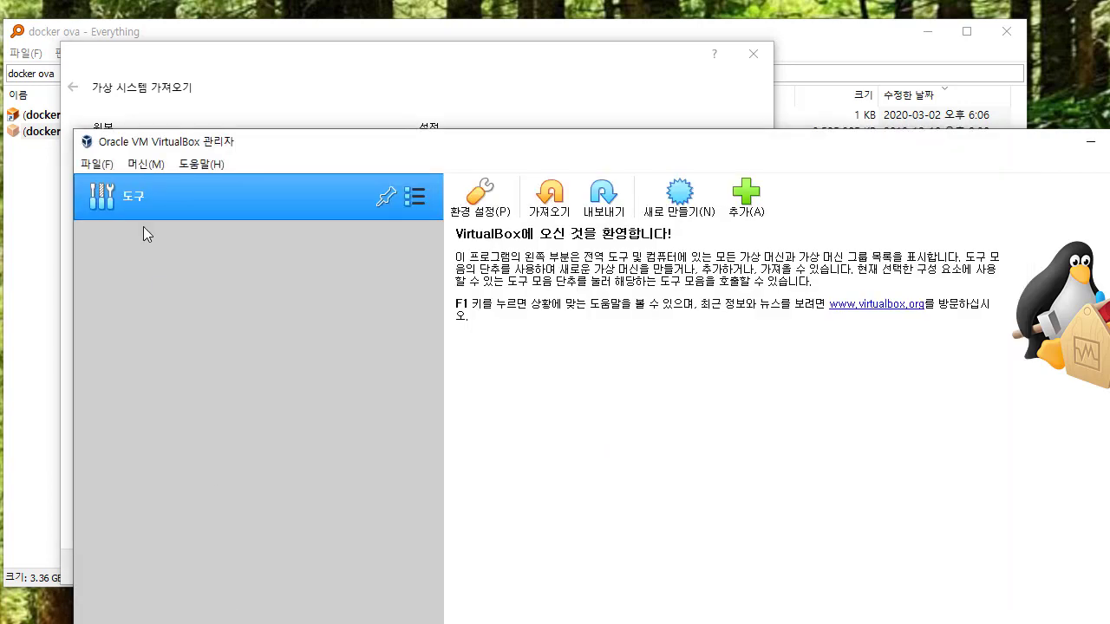
left_click(97, 164)
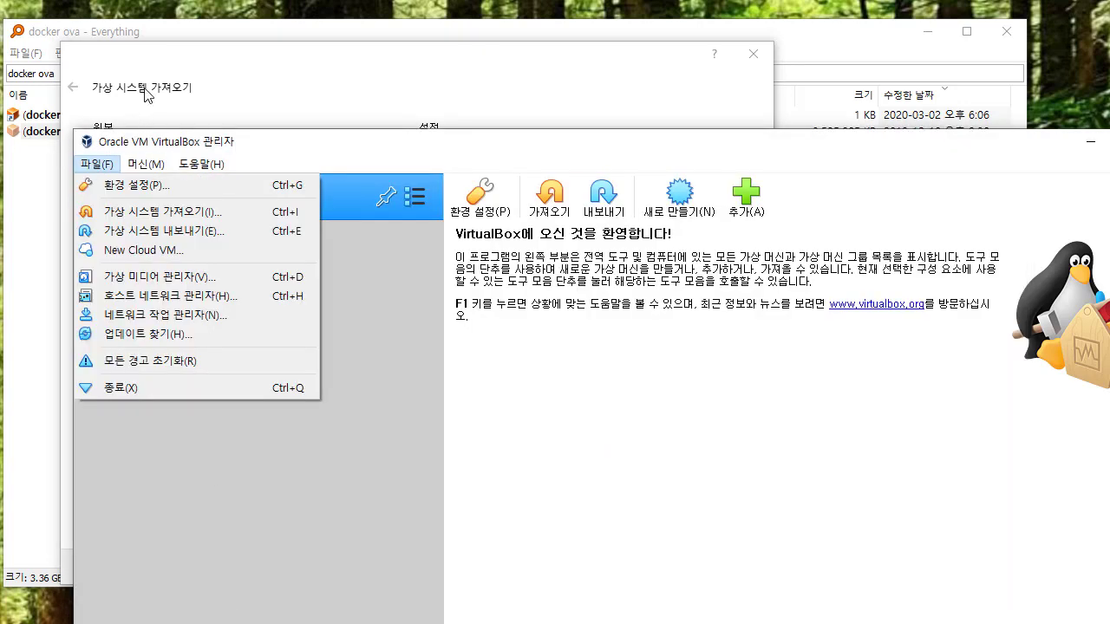
left_click(173, 69)
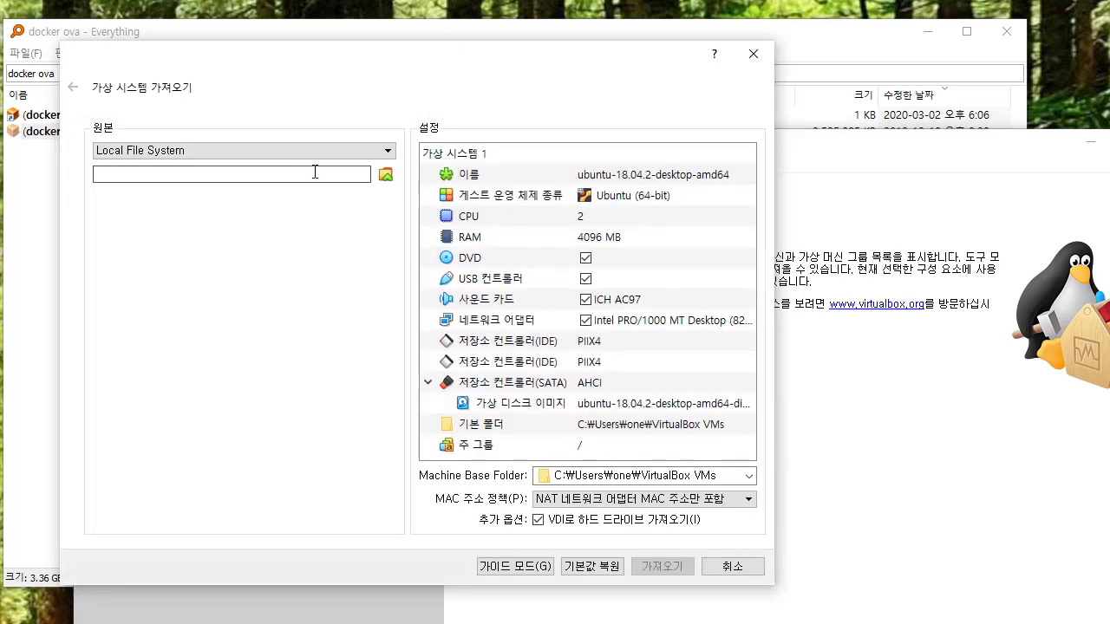
left_click(593, 566)
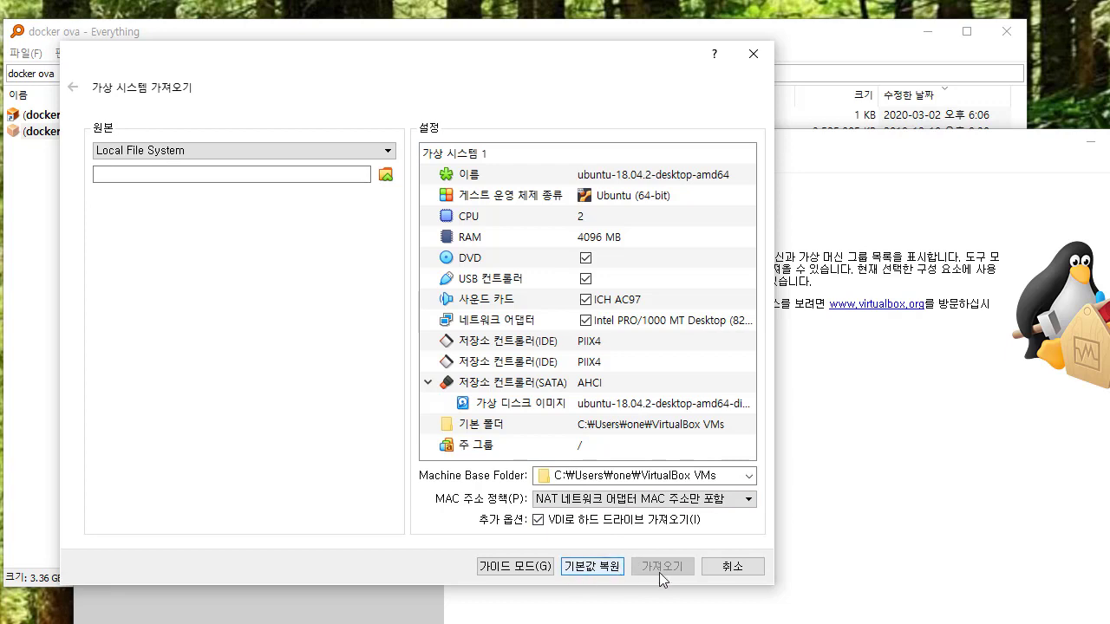
left_click(643, 445)
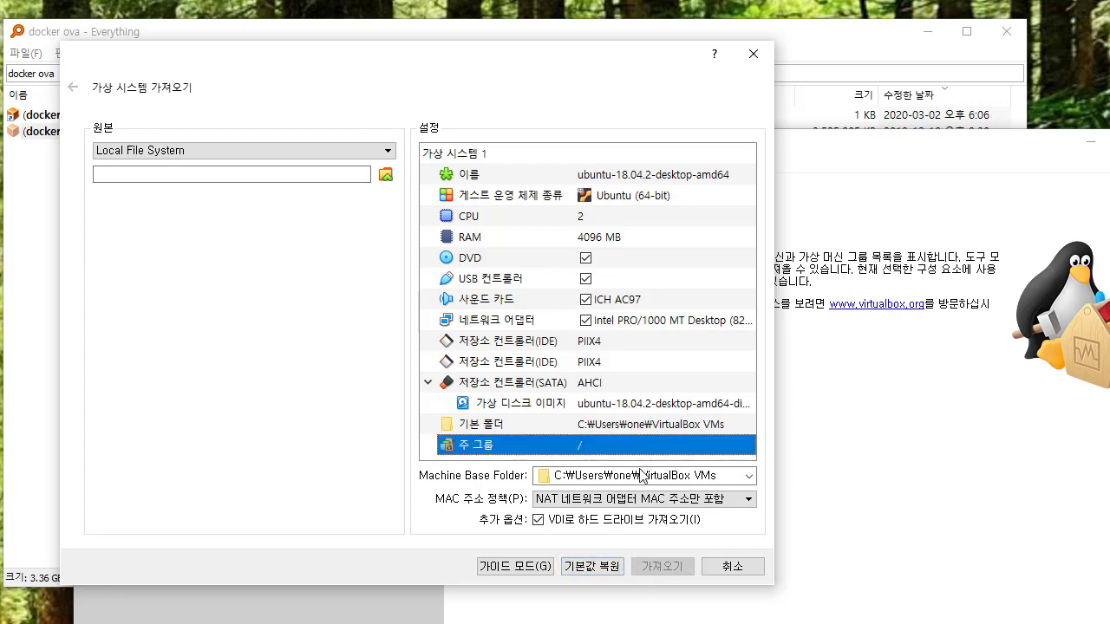
left_click(272, 173)
left_click(384, 151)
left_click(385, 166)
left_click(386, 174)
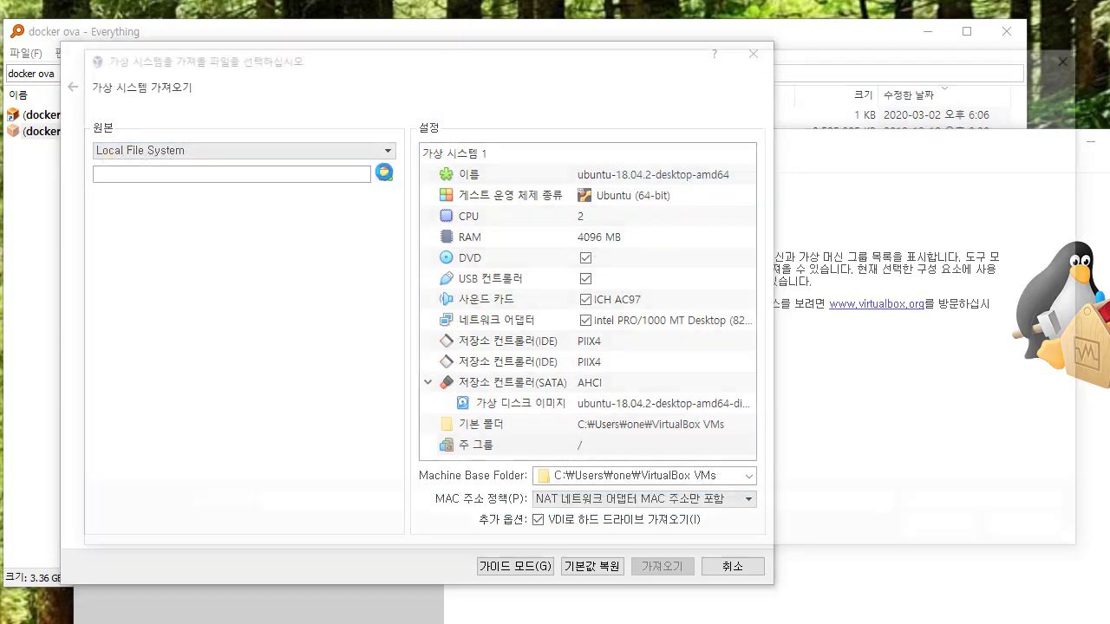
key("Escape")
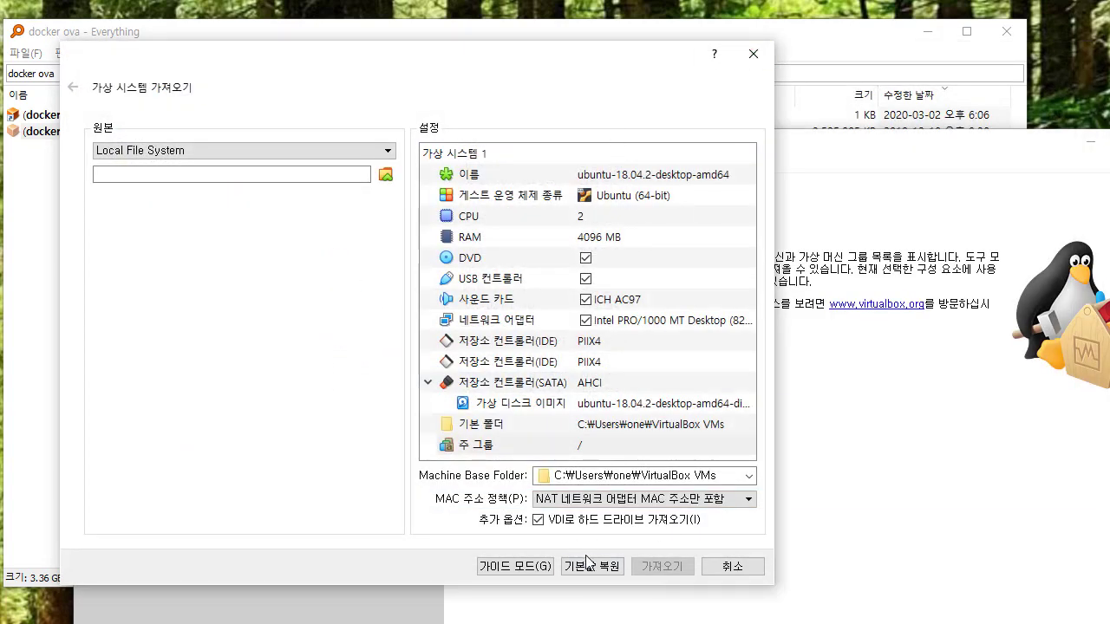
left_click(725, 567)
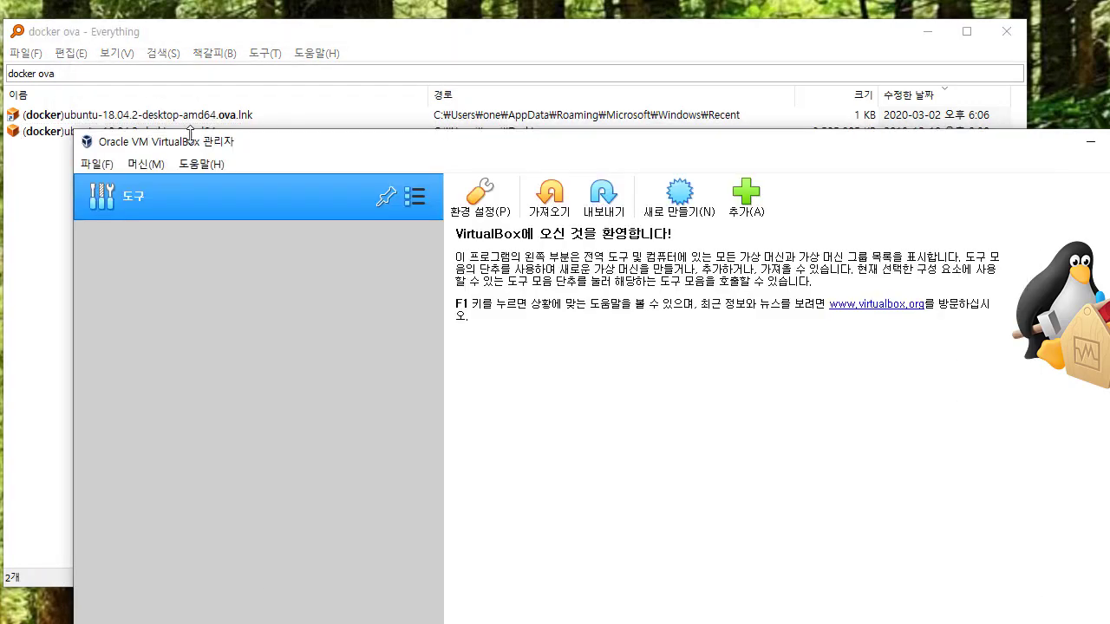
Step: Import the virtual appliance (docker)ubuntu-18.04.2-desktop-amd64.ova from the Desktop with its suggested settings
left_click_drag(290, 146, 319, 52)
left_click(122, 81)
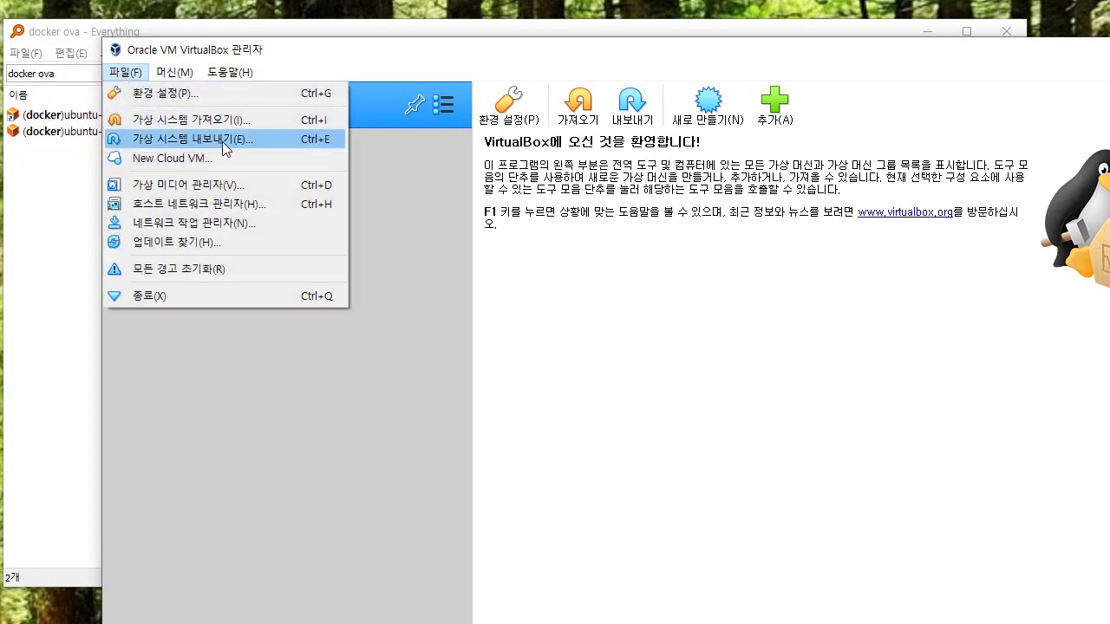
left_click(246, 121)
left_click_drag(52, 114, 434, 222)
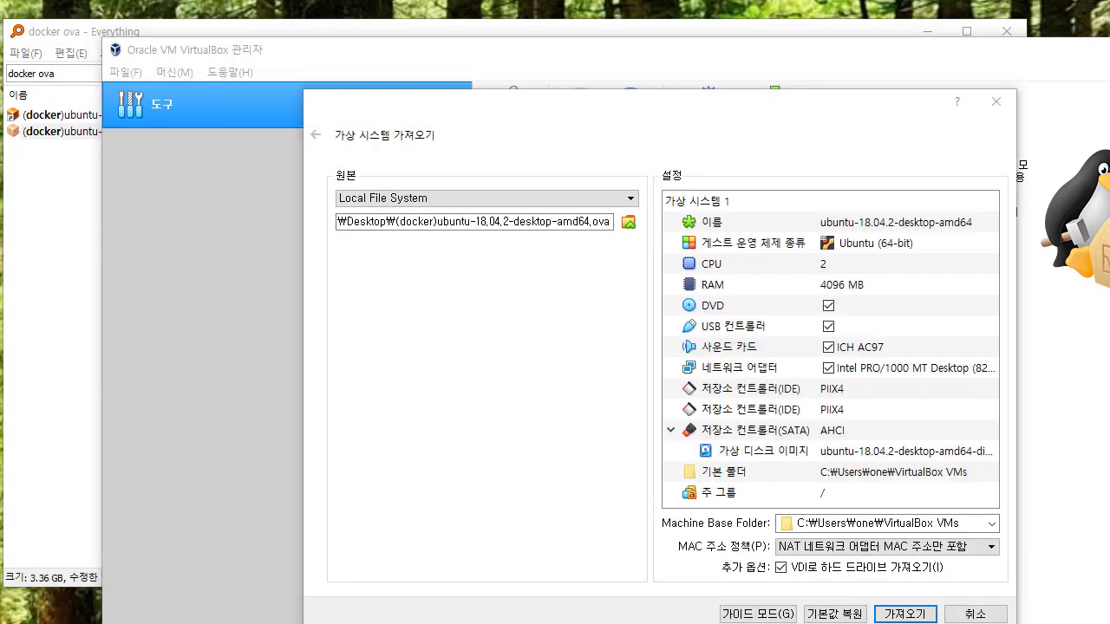
left_click(414, 217)
left_click(415, 217)
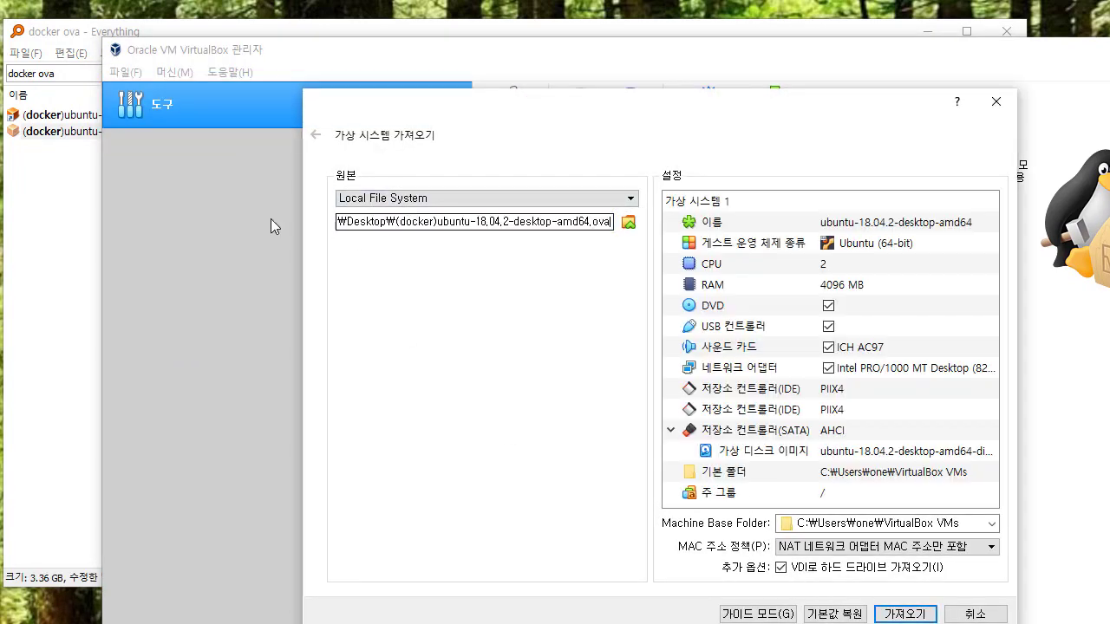
left_click(915, 613)
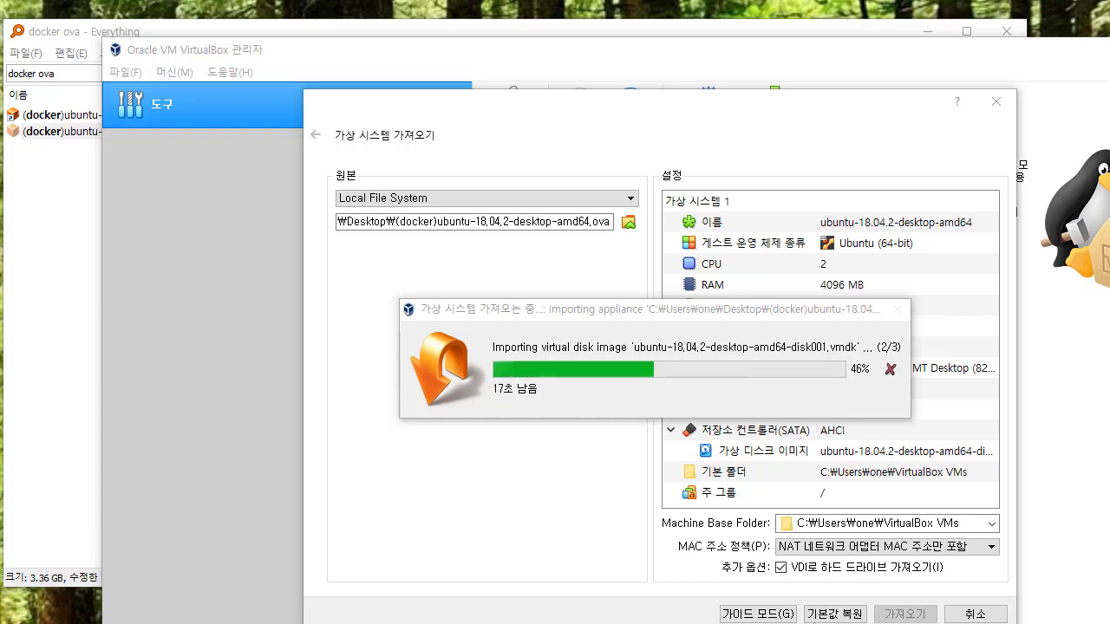
Step: Switch to Notepad and write the hardware specs on two lines: "CPU 4코어 i7" and "16기가"
key("alt+Tab")
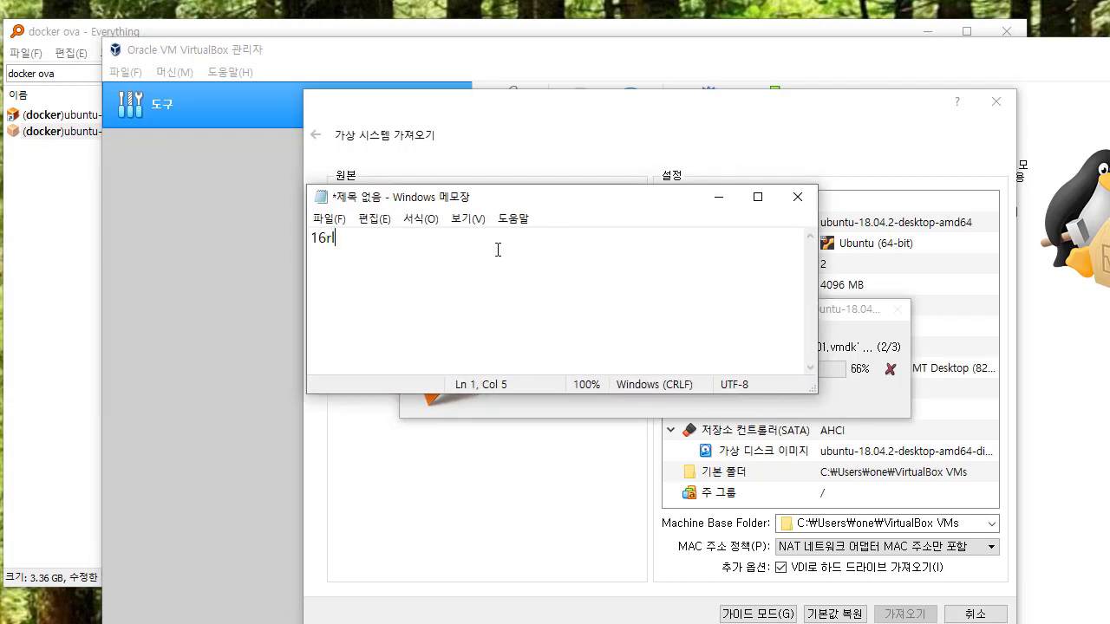
type("기가")
key("Home")
key("Return")
key("Up")
type("ㅊ")
key("BackSpace")
key("Hangul")
type("CPU 4")
key("Hangul")
type("코어 ")
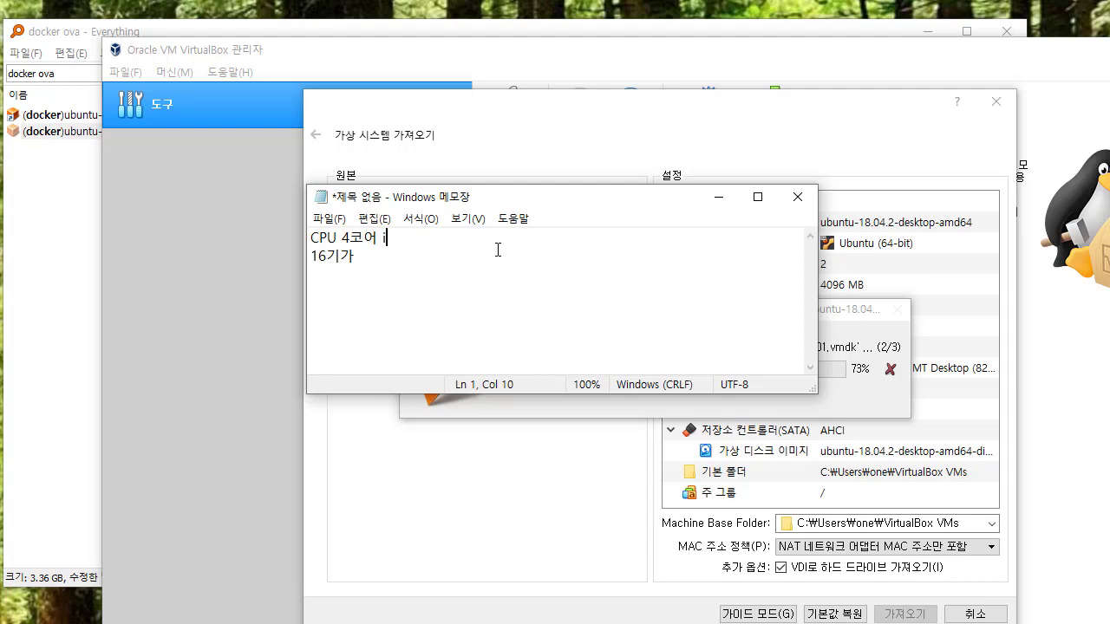
type("i7")
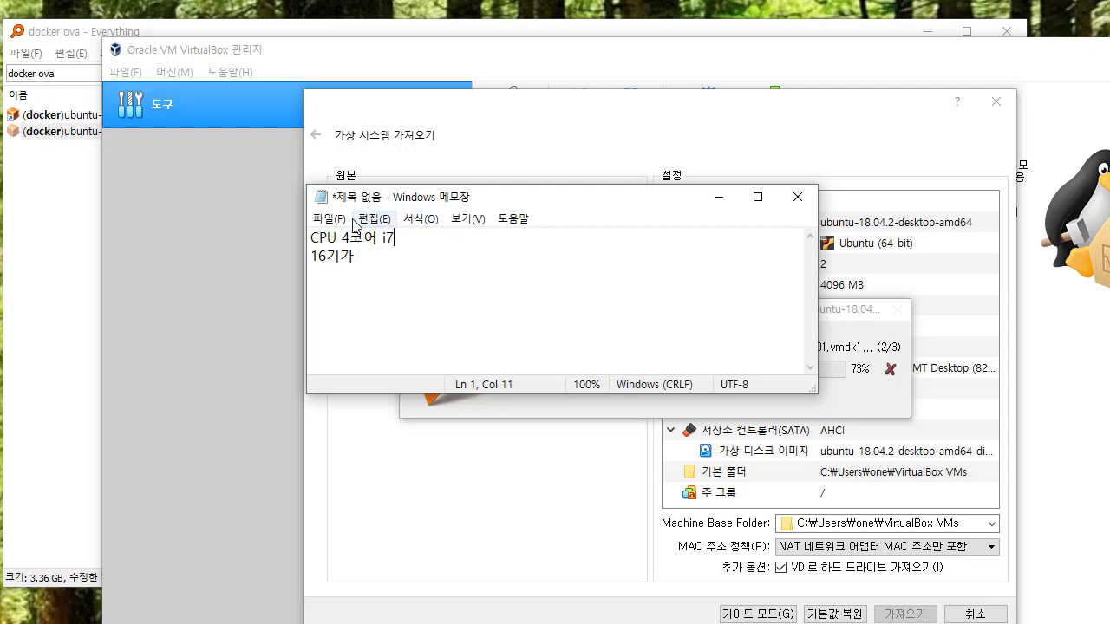
Step: Append "-->" to both spec lines in the note and move the Notepad window clear of the import progress
left_click(423, 266)
key("ctrl+a")
left_click(388, 272)
left_click_drag(389, 271, 305, 229)
left_click(382, 264)
left_click(394, 260)
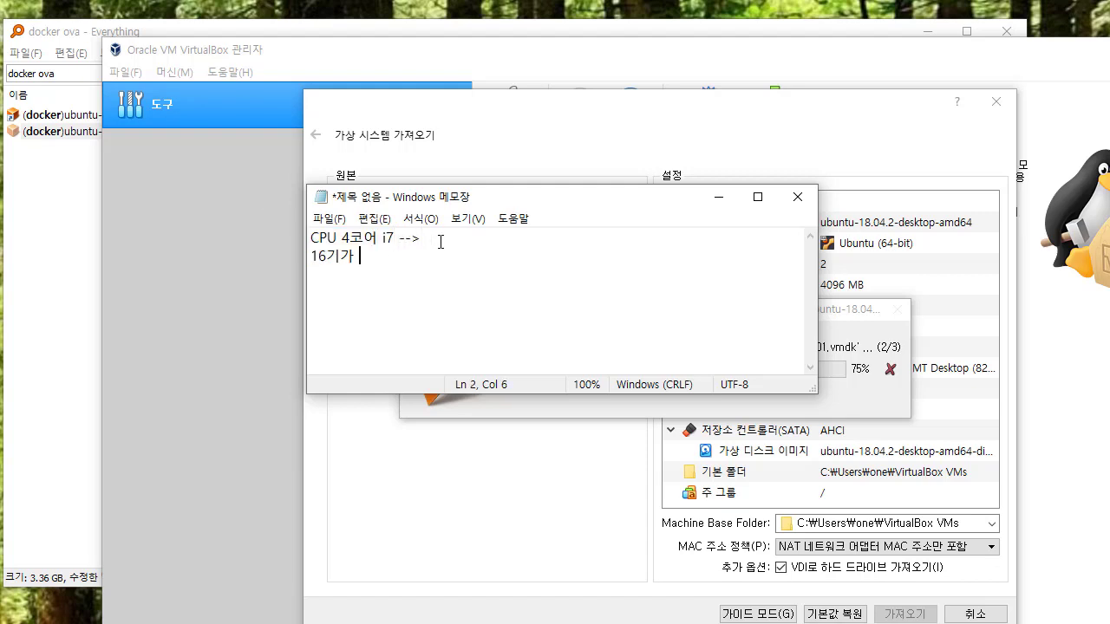
type(">L")
left_click_drag(506, 204, 771, 436)
left_click(756, 511)
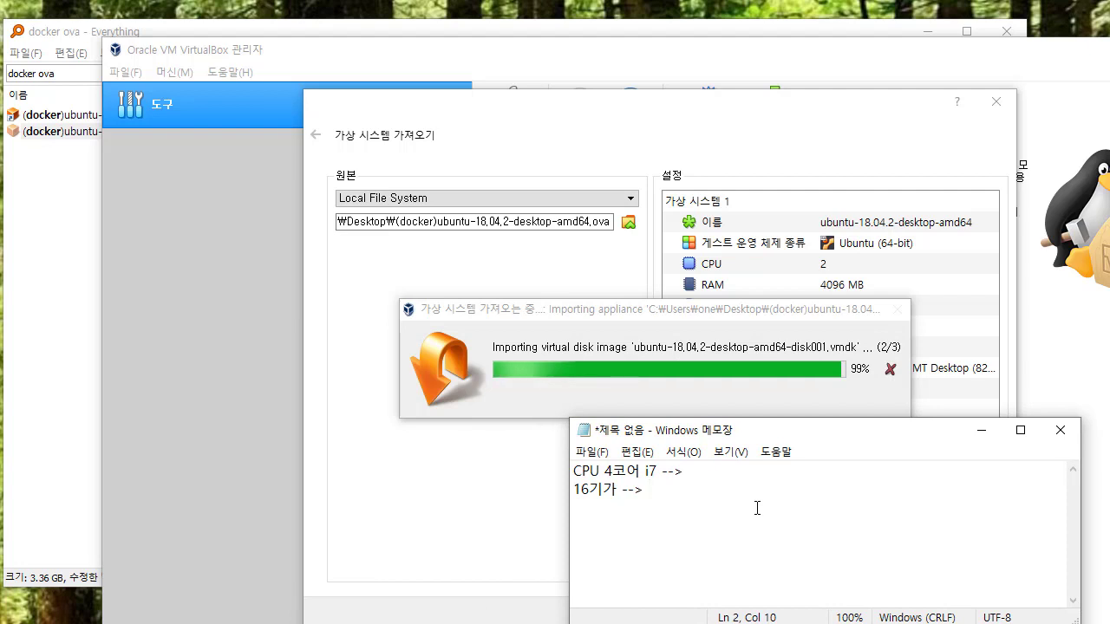
Step: Fill in the upgraded specs after the arrows: "64기가" for the memory line and "i9" for the CPU line
type("54")
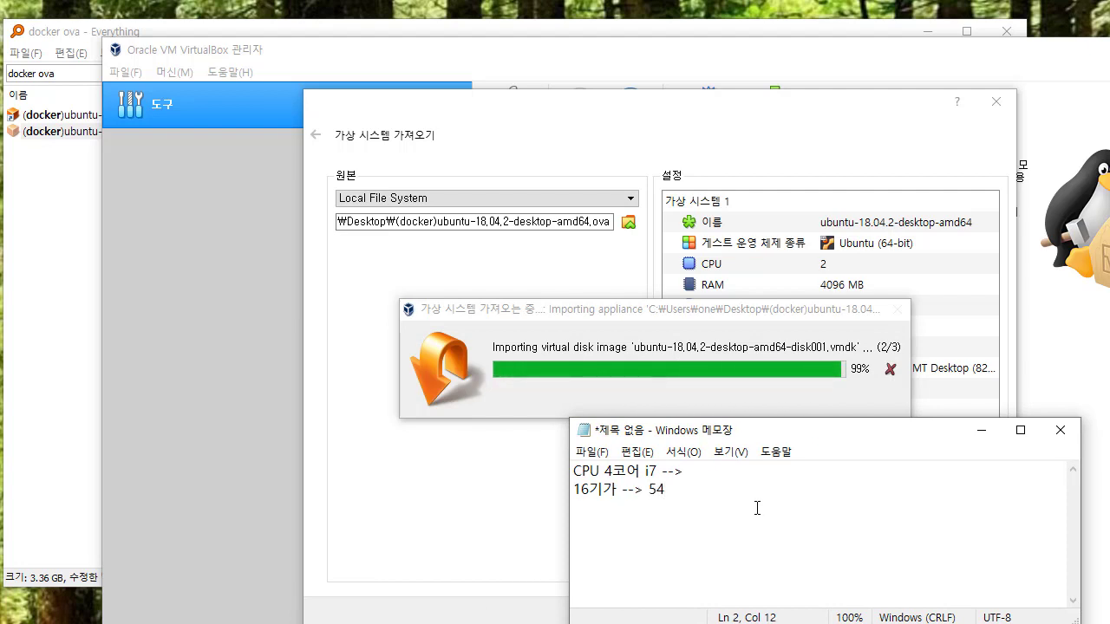
key("BackSpace")
key("BackSpace")
type("64기")
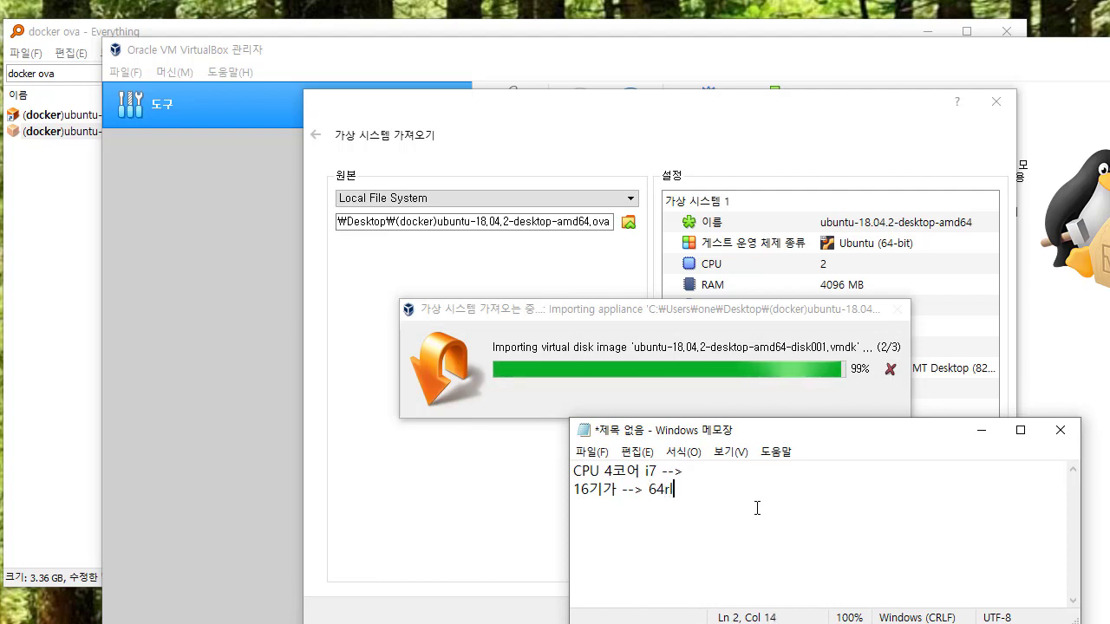
type("가")
key("Up")
type("i")
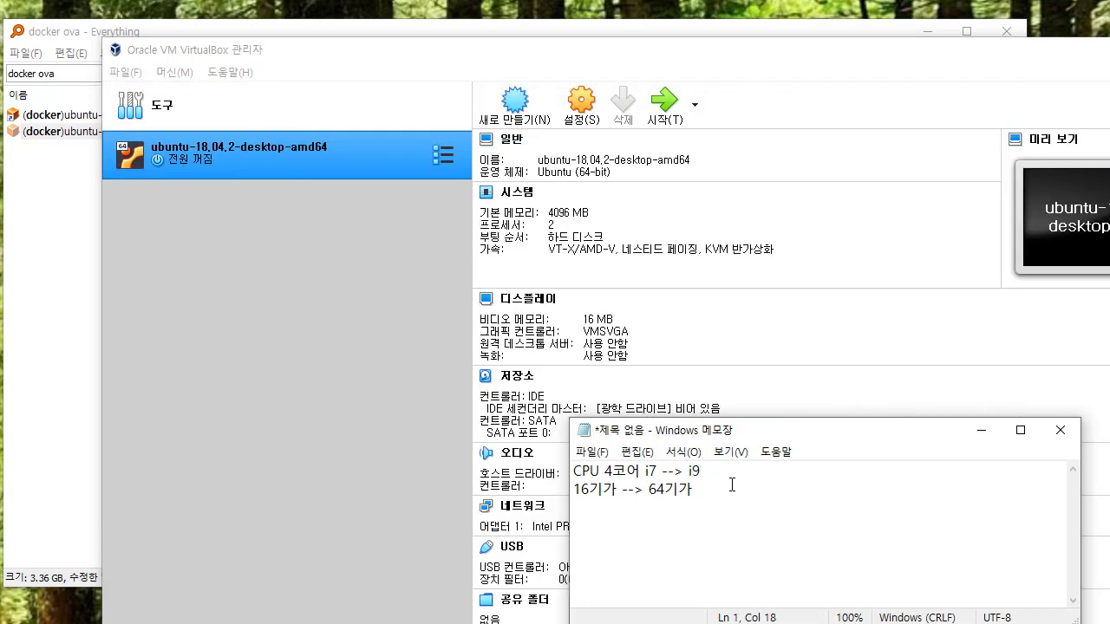
left_click_drag(760, 438, 544, 350)
left_click_drag(570, 395, 294, 340)
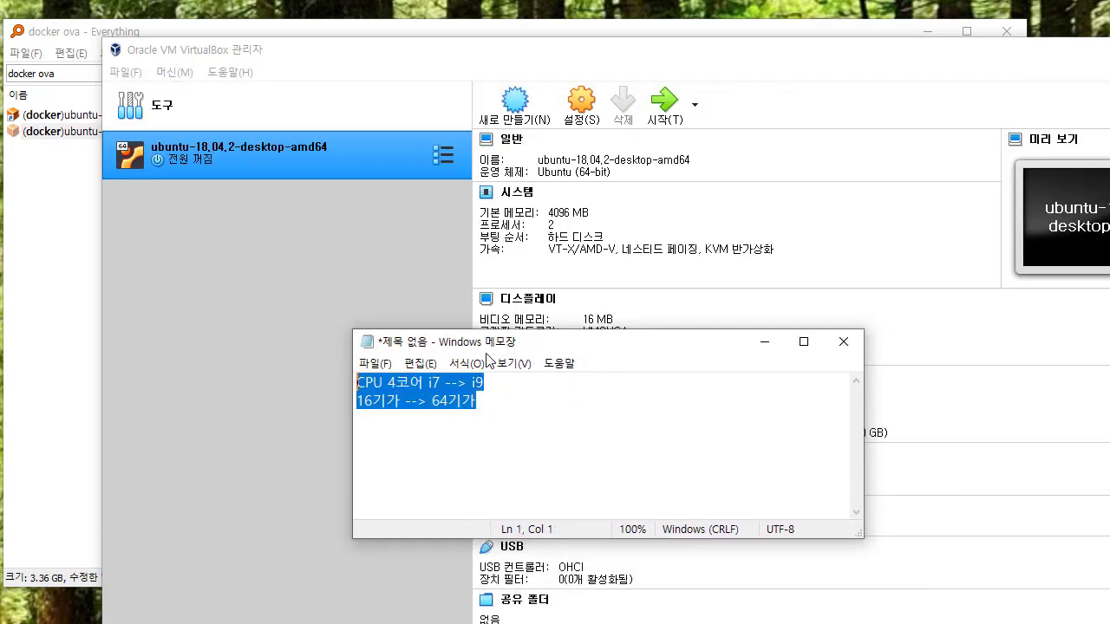
left_click_drag(499, 349, 507, 348)
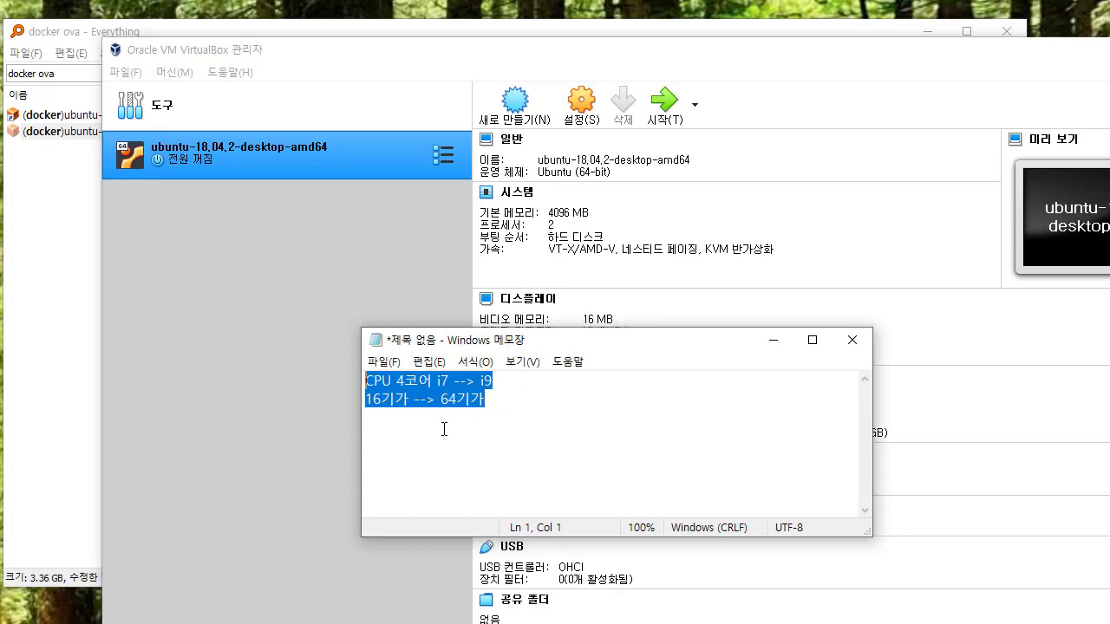
left_click(508, 412)
key("ctrl+shift+Left")
key("ctrl+shift+Left")
key("ctrl+shift+Left")
key("ctrl+shift+Left")
key("ctrl+shift+Left")
key("ctrl+shift+Left")
key("ctrl+shift+Left")
key("ctrl+shift+Left")
left_click(513, 384)
key("Down")
key("Left")
key("Left")
key("Left")
key("shift+Up")
key("shift+Left")
key("shift+Left")
key("shift+Left")
key("shift+Left")
key("shift+Left")
key("shift+Left")
key("shift+Left")
left_click(481, 404)
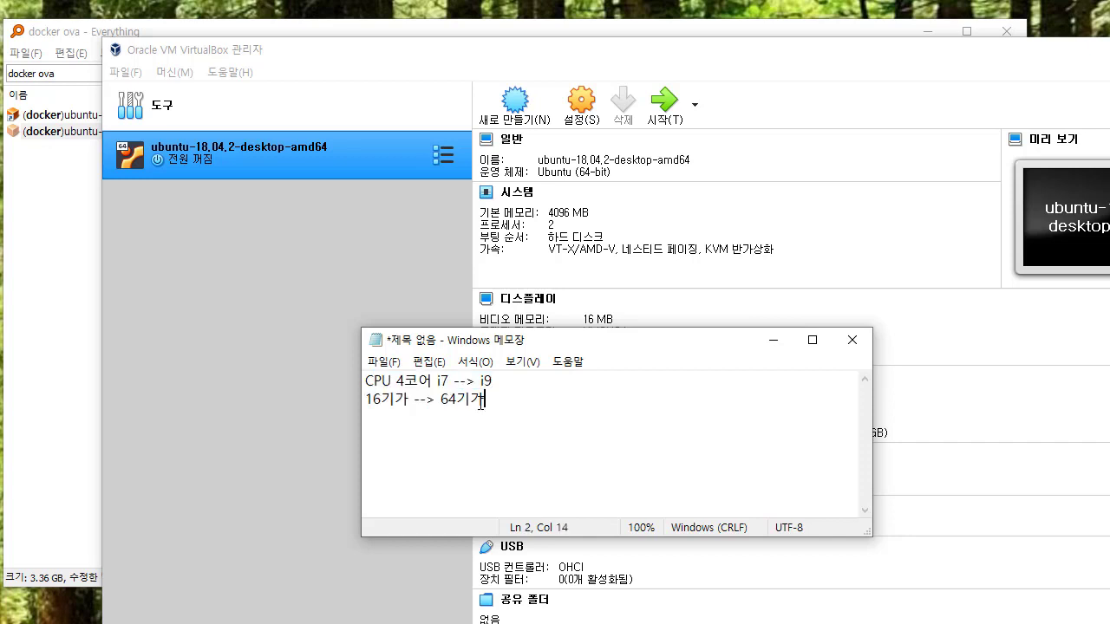
Step: Delete the arrows and the upgraded specs from the memory line and the CPU line of the note
left_click_drag(418, 399, 530, 407)
key("BackSpace")
left_click_drag(449, 381, 569, 385)
key("BackSpace")
key("Down")
Step: Move the Notepad window out of the way and start the ubuntu-18.04.2-desktop-amd64 virtual machine
left_click_drag(630, 347, 1109, 390)
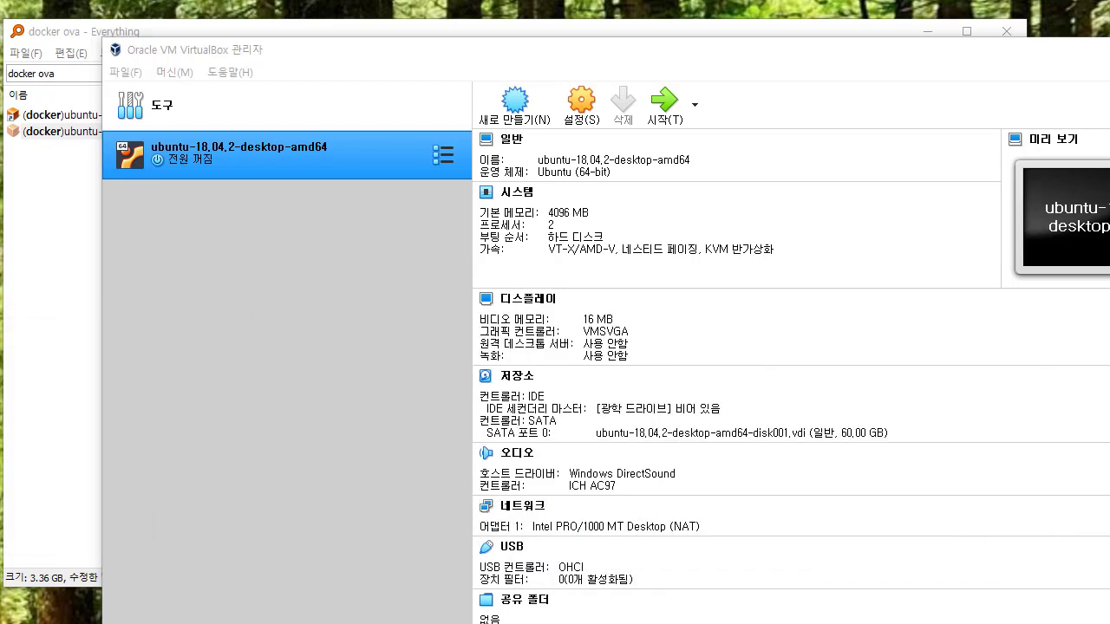
left_click(345, 340)
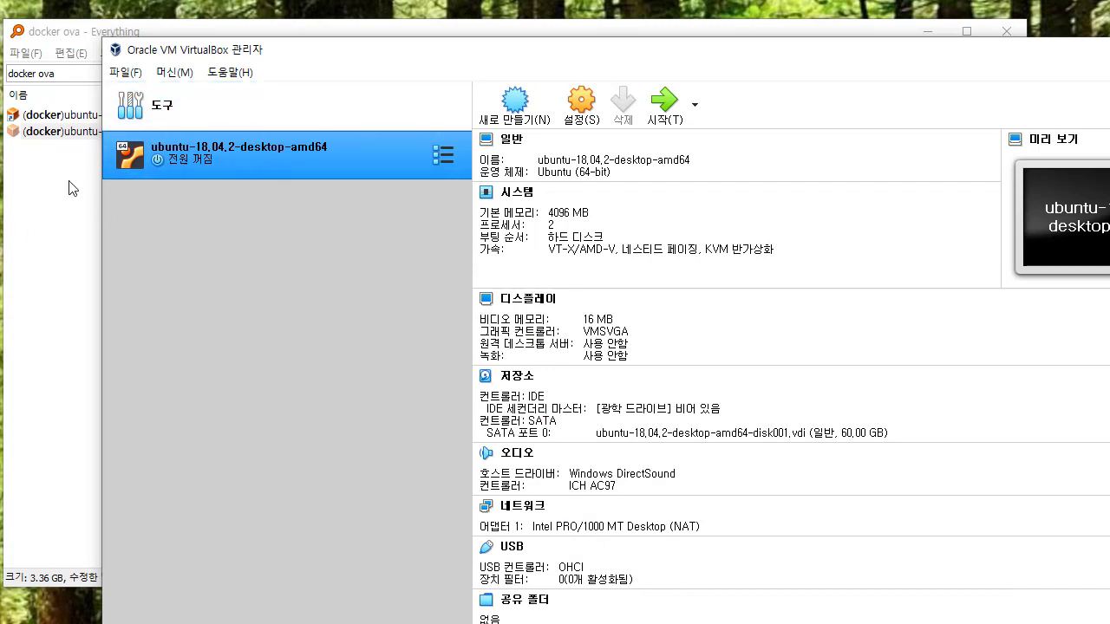
right_click(272, 168)
left_click(220, 221)
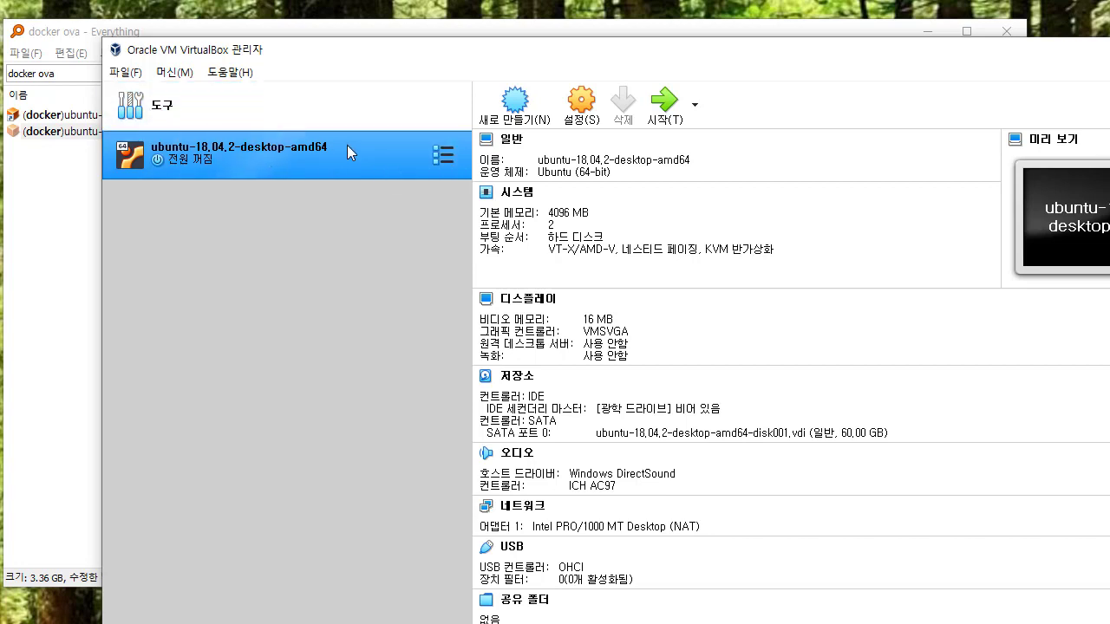
left_click(663, 113)
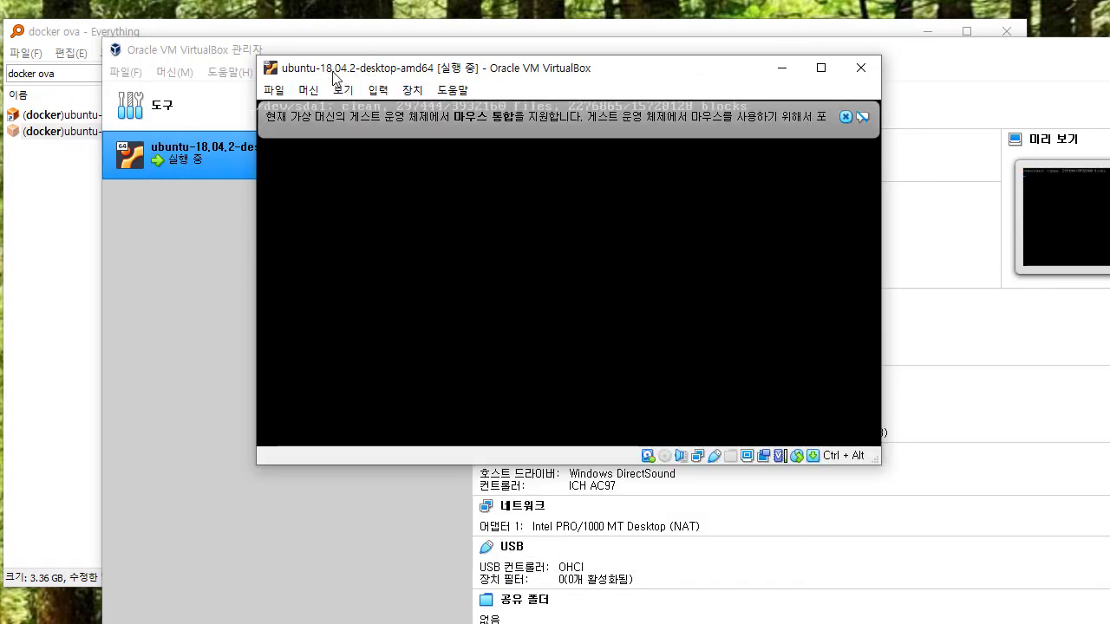
Step: Enlarge the virtual machine's display to fill the screen and dismiss the mouse integration notice
left_click_drag(369, 74, 70, 18)
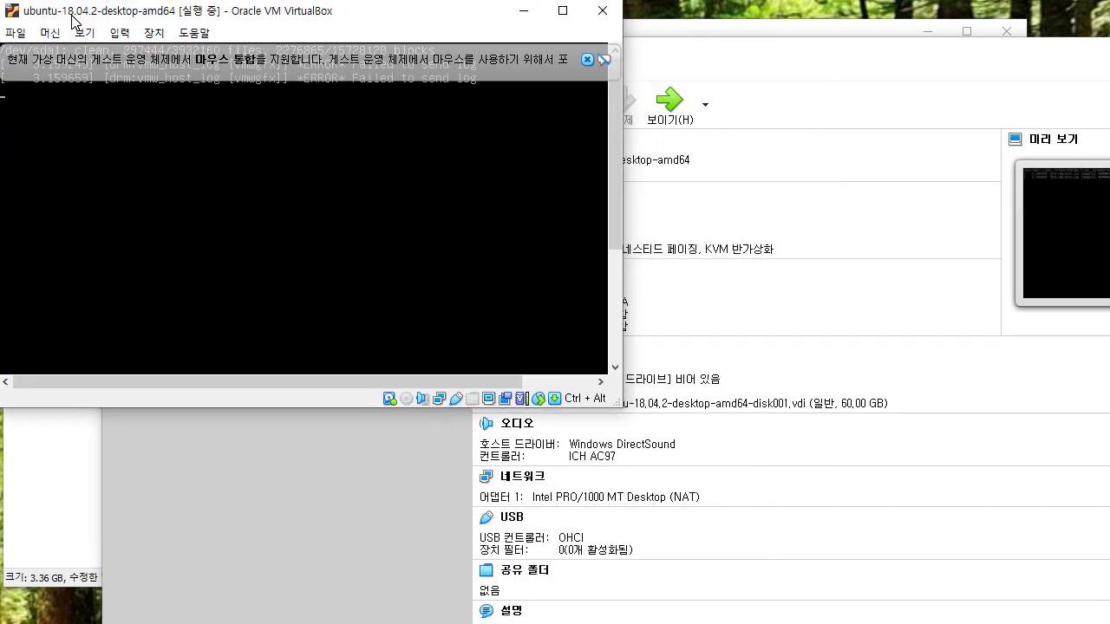
left_click_drag(621, 406, 1104, 617)
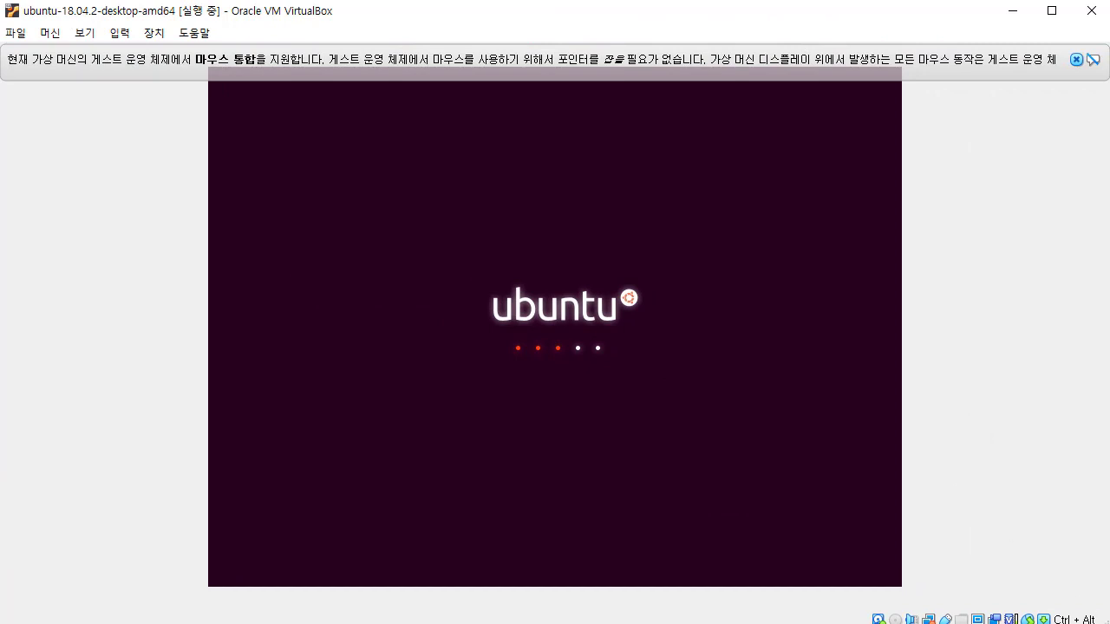
left_click(1077, 59)
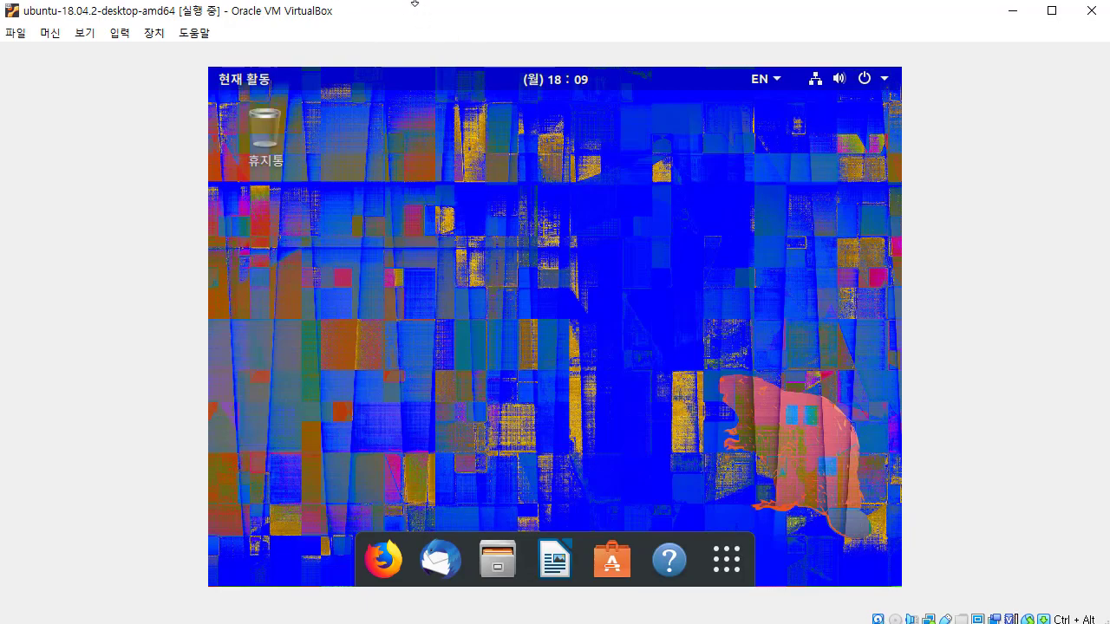
key("ctrl+alt+f")
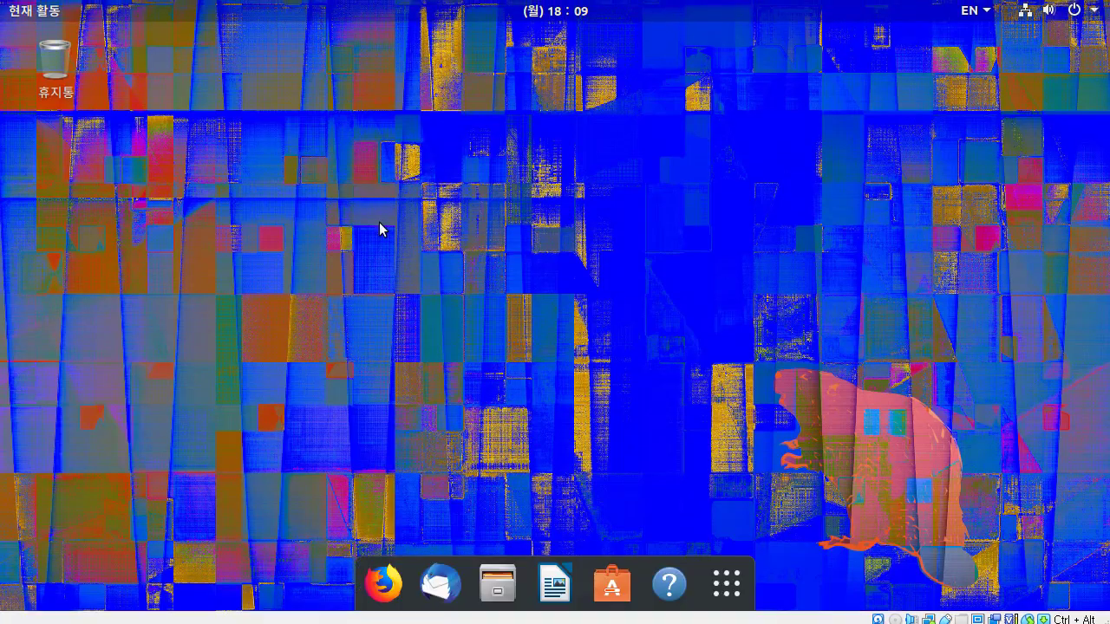
Step: Open a terminal from the Ubuntu desktop, maximize it and enlarge its text
right_click(380, 229)
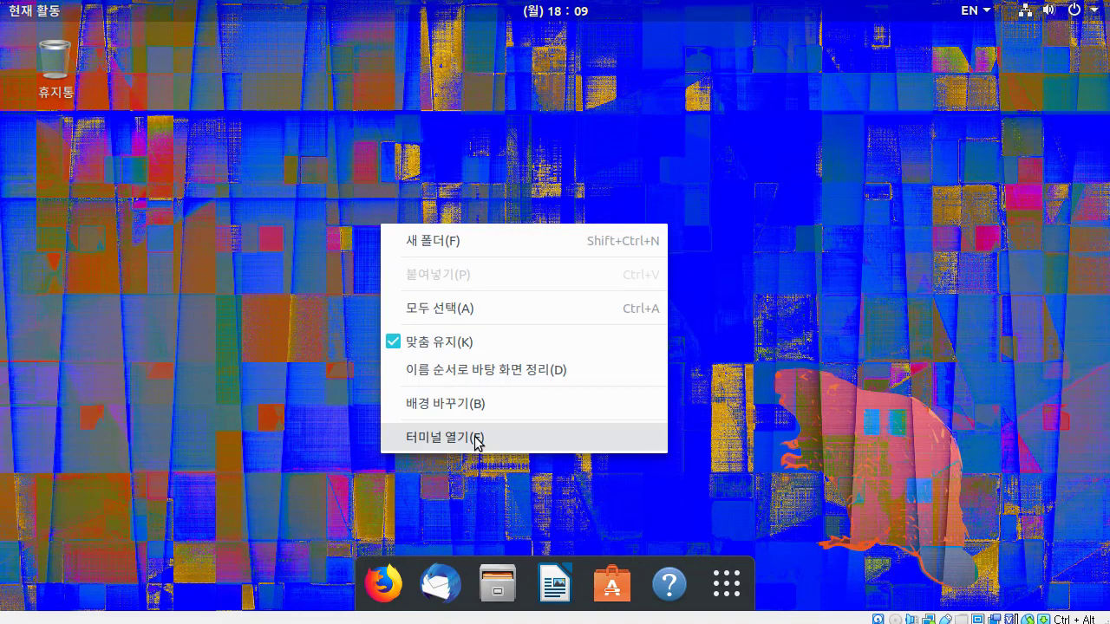
right_click(279, 290)
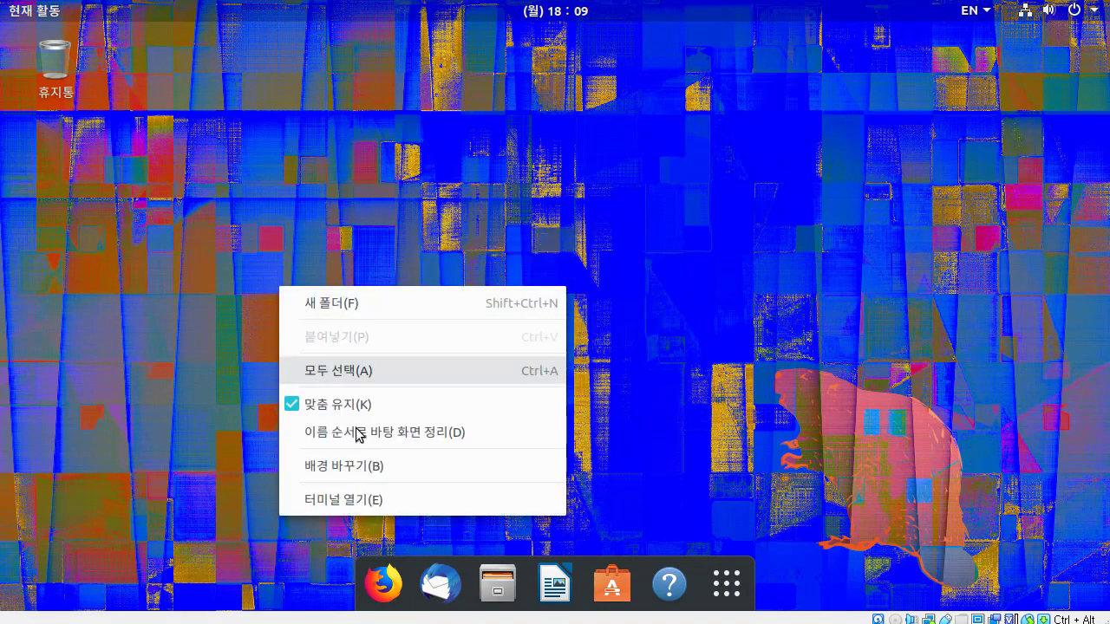
left_click(345, 501)
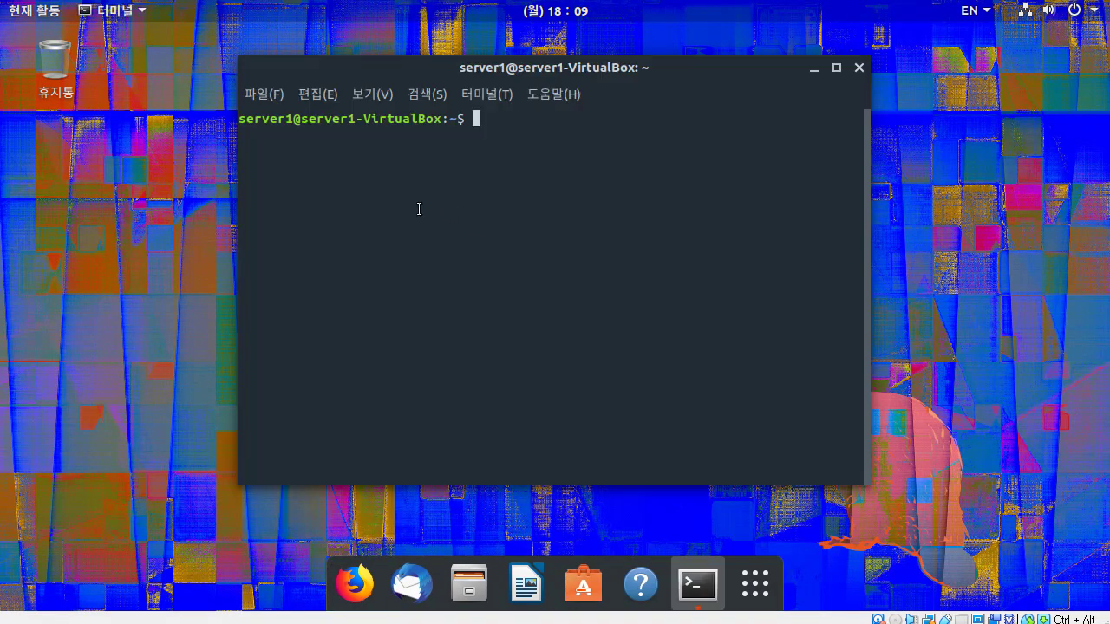
double_click(547, 80)
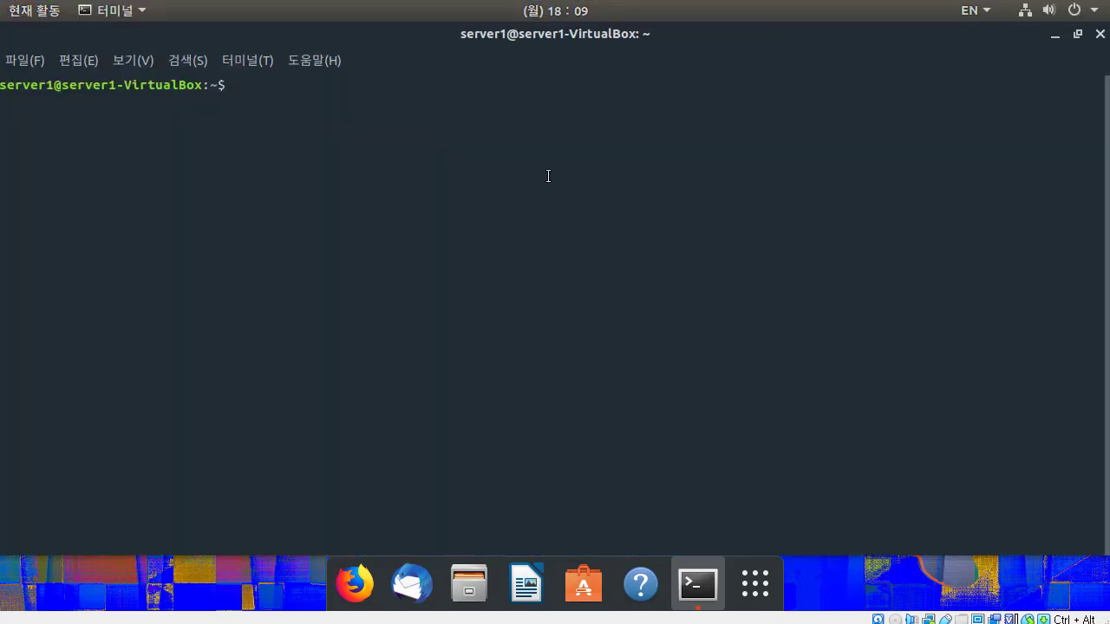
key("ctrl+plus")
Step: Open a root shell with sudo -i, entering the account password
type("sudo -")
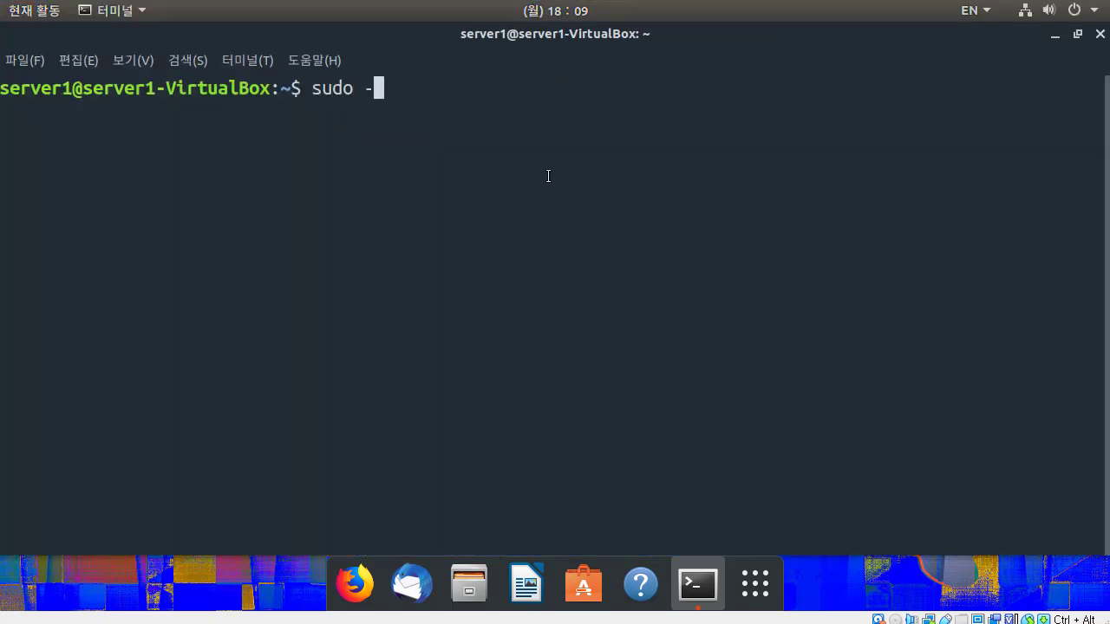
type("i")
key("Return")
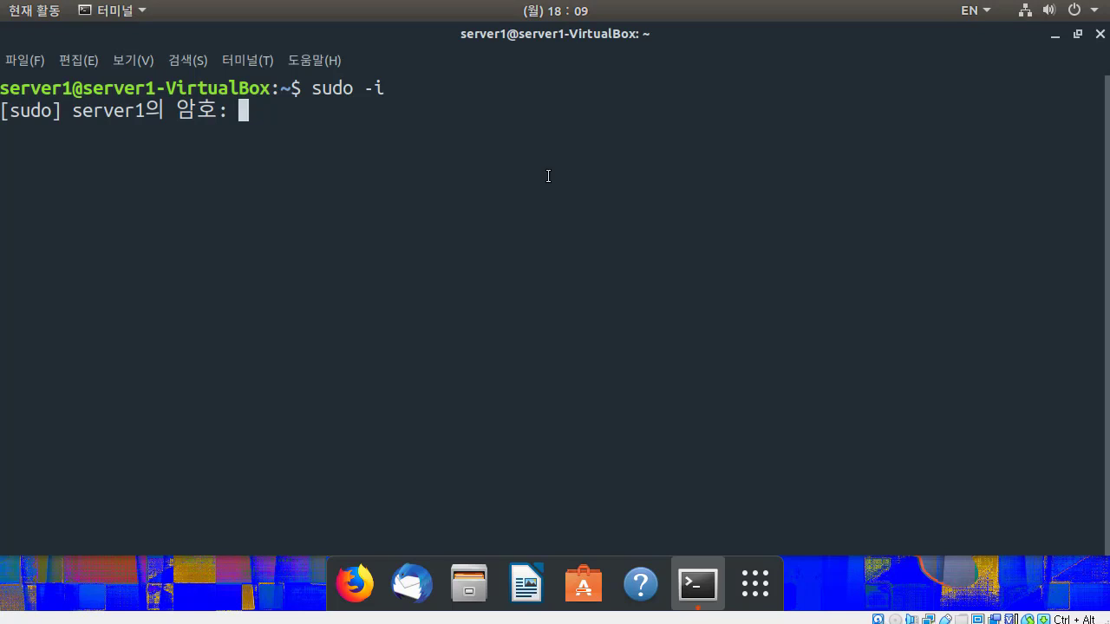
key("Return")
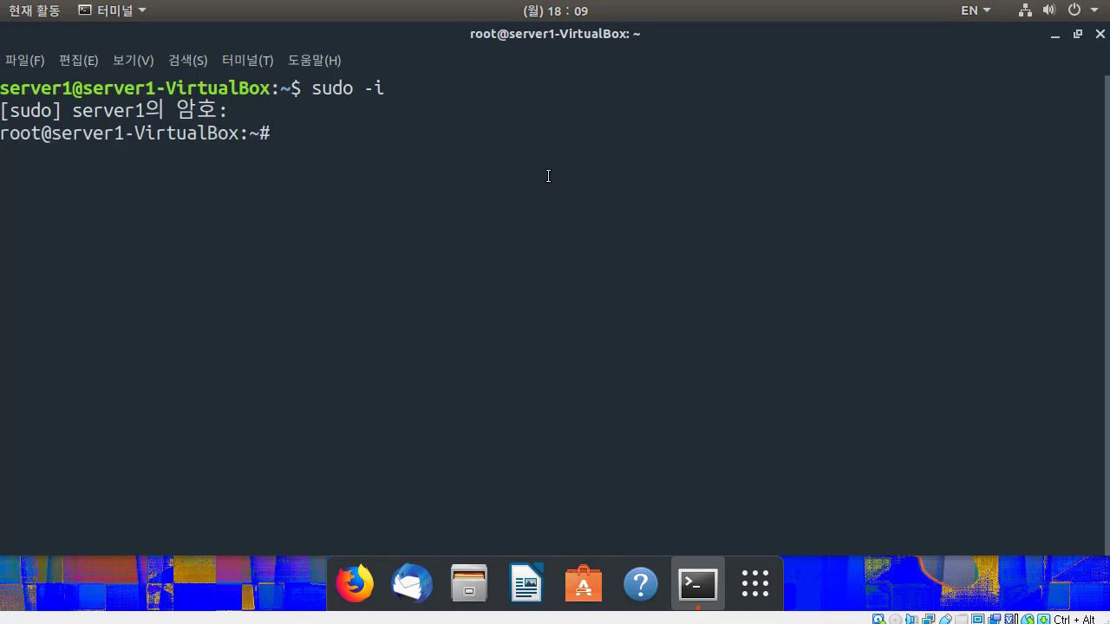
Step: Try to install the docker.io package with apt in the root shell
type("docker")
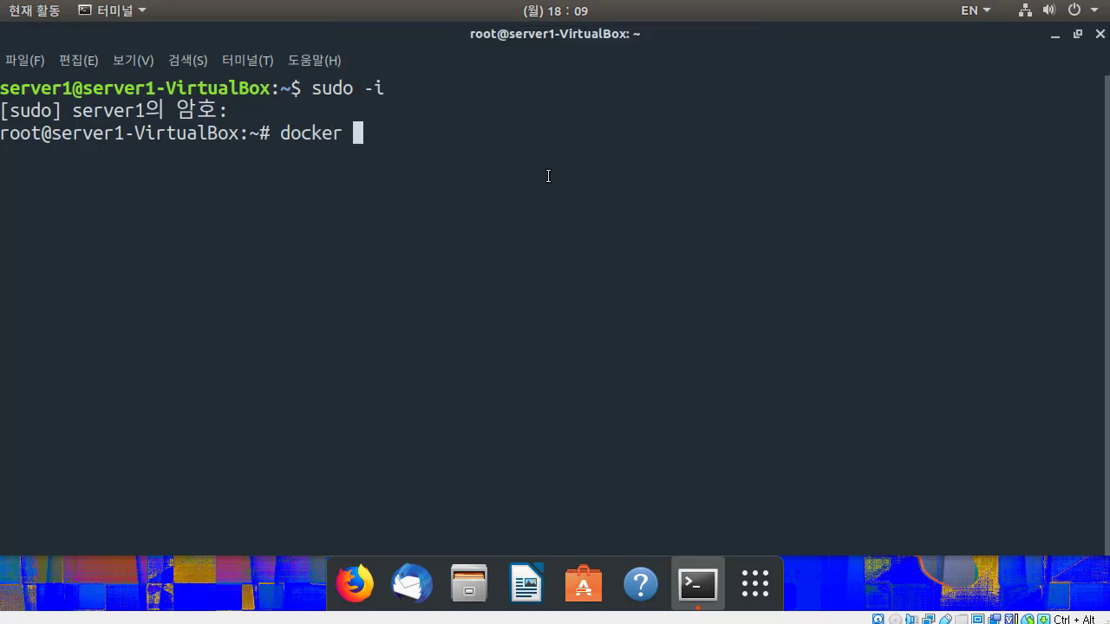
key("BackSpace")
key("BackSpace")
key("BackSpace")
key("BackSpace")
key("BackSpace")
key("BackSpace")
key("BackSpace")
type("apt install doc")
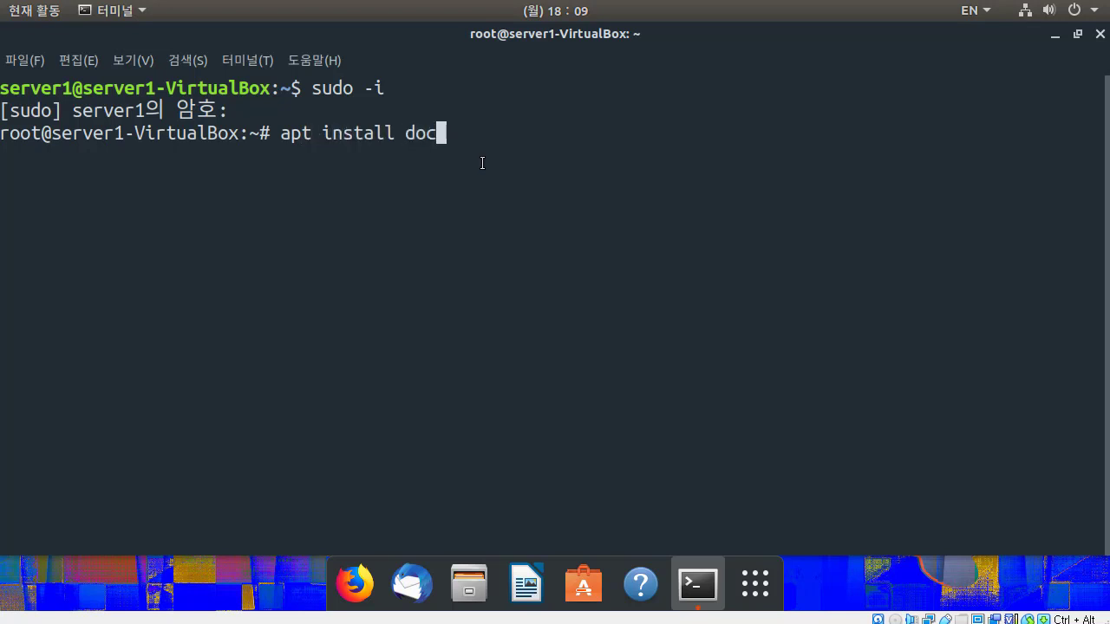
type("ker.io")
key("Return")
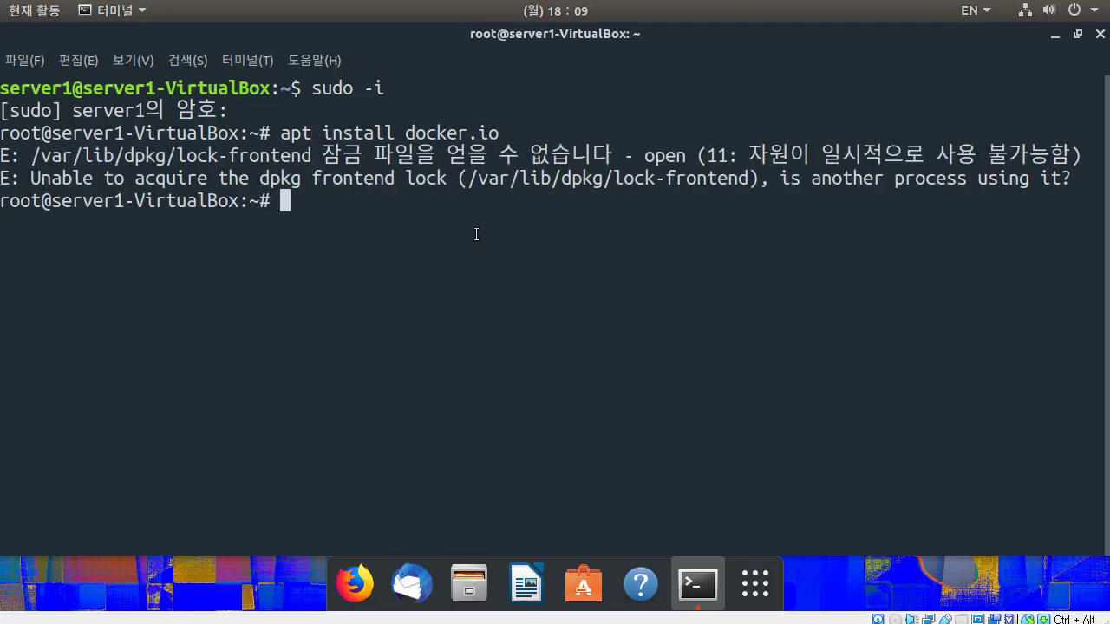
Step: Restart the virtual machine with the reboot command
double_click(425, 182)
left_click(457, 274)
type("reboot")
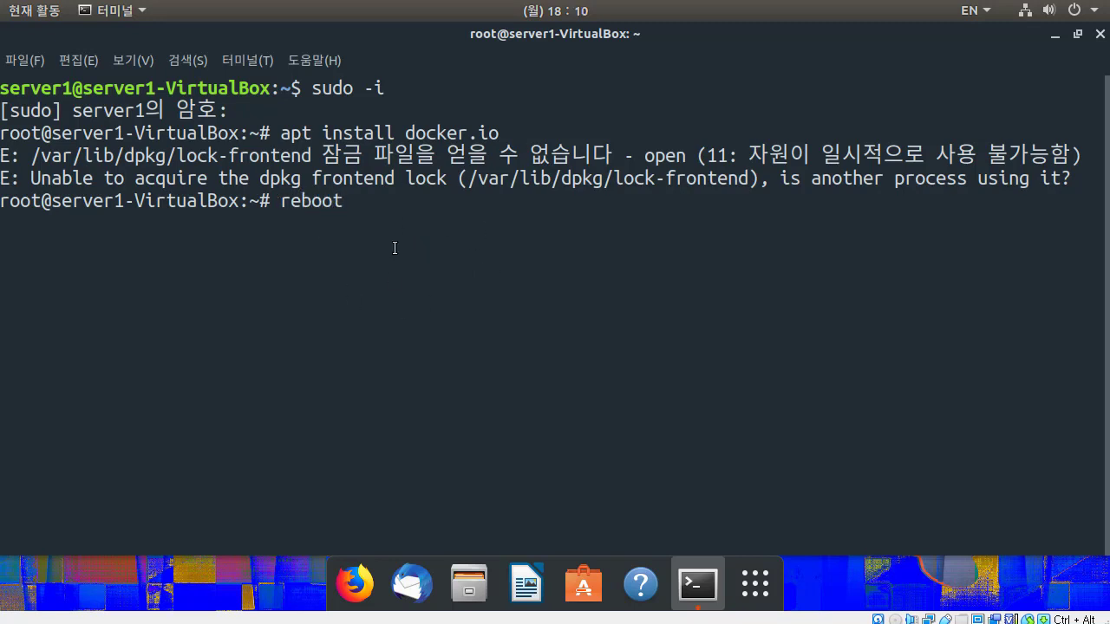
key("Return")
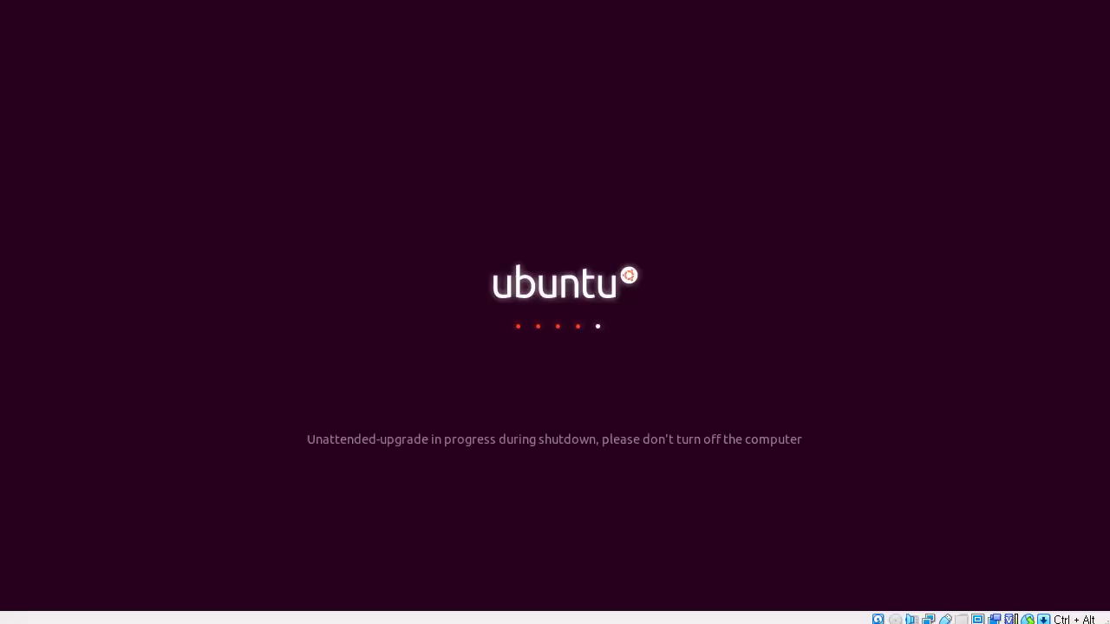
left_click_drag(310, 452, 808, 452)
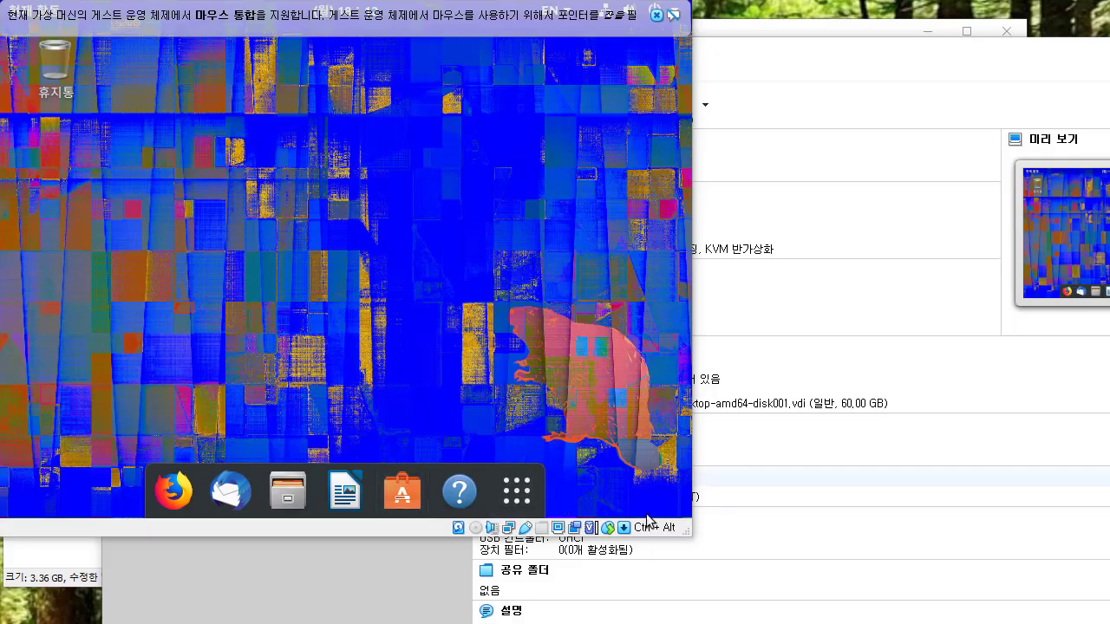
Step: Maximize the virtual machine window and open a new terminal from the Ubuntu desktop
key("super+Up")
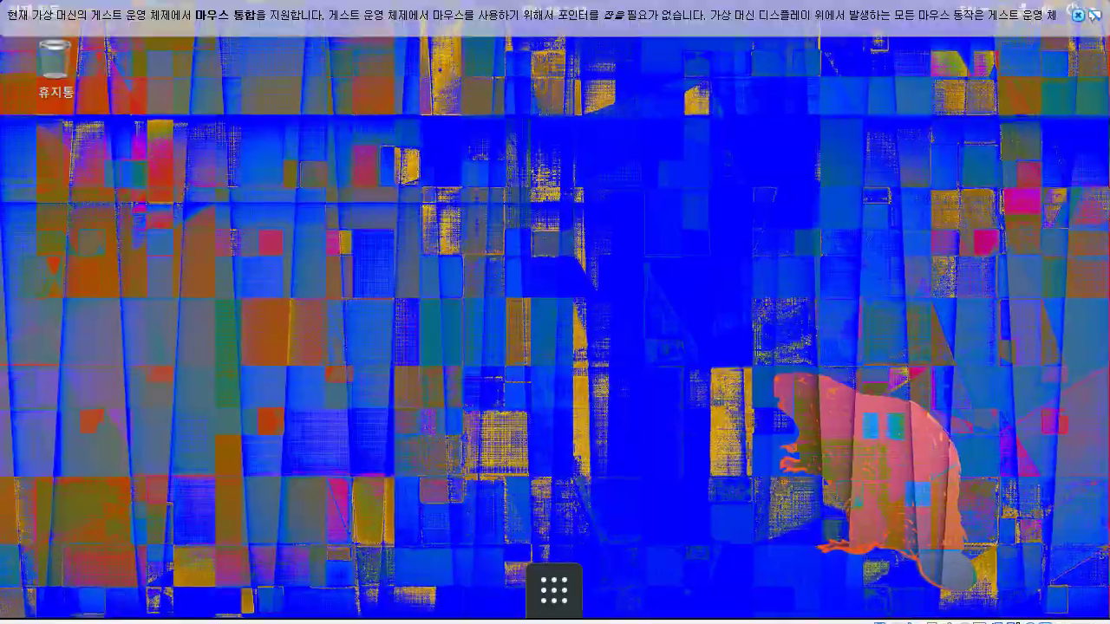
right_click(473, 299)
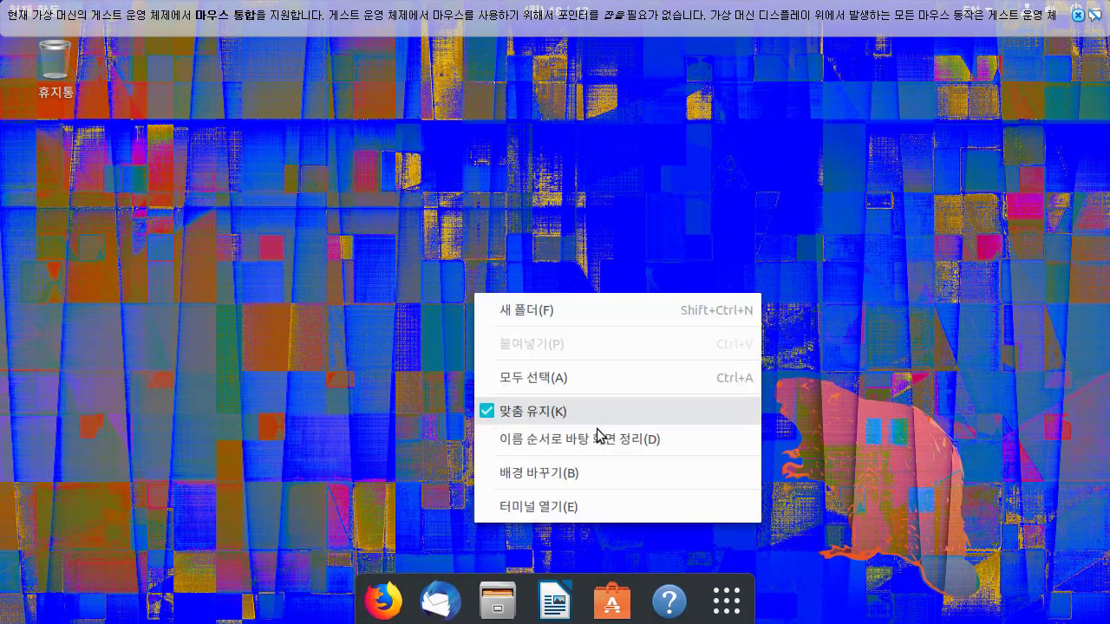
left_click(601, 501)
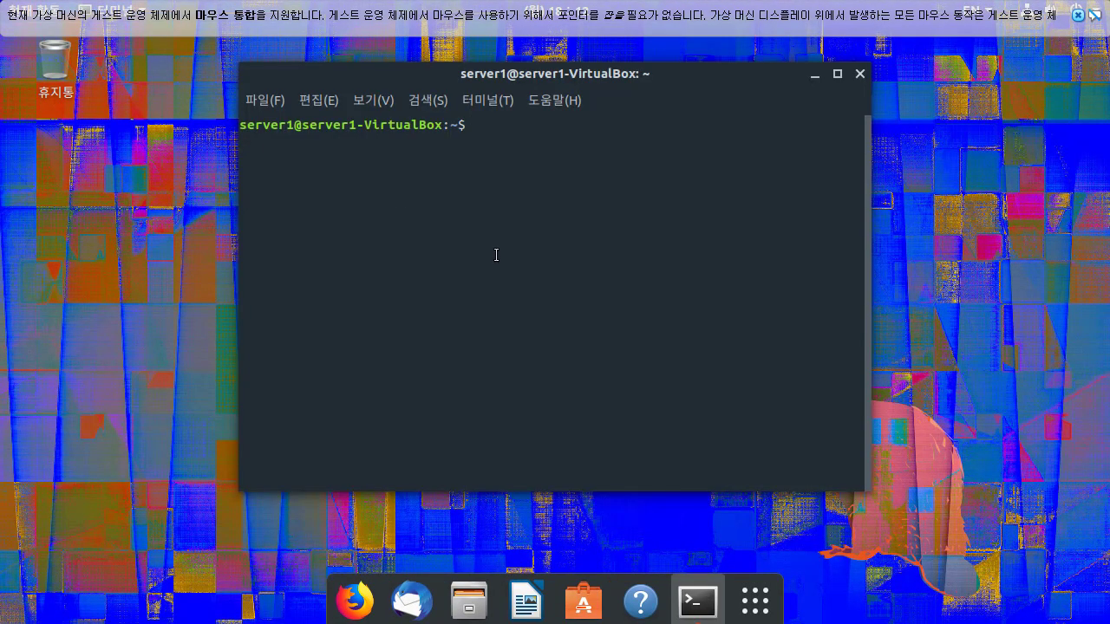
Step: Start a root session in the new terminal with sudo -i, entering the account password
type("sudo -i")
key("Return")
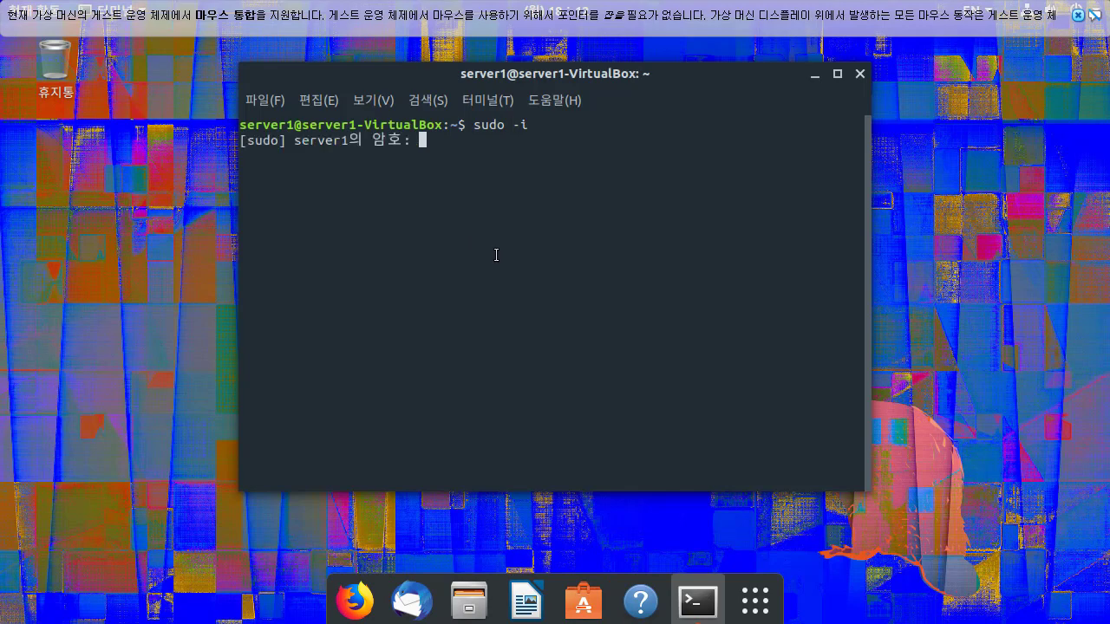
key("Return")
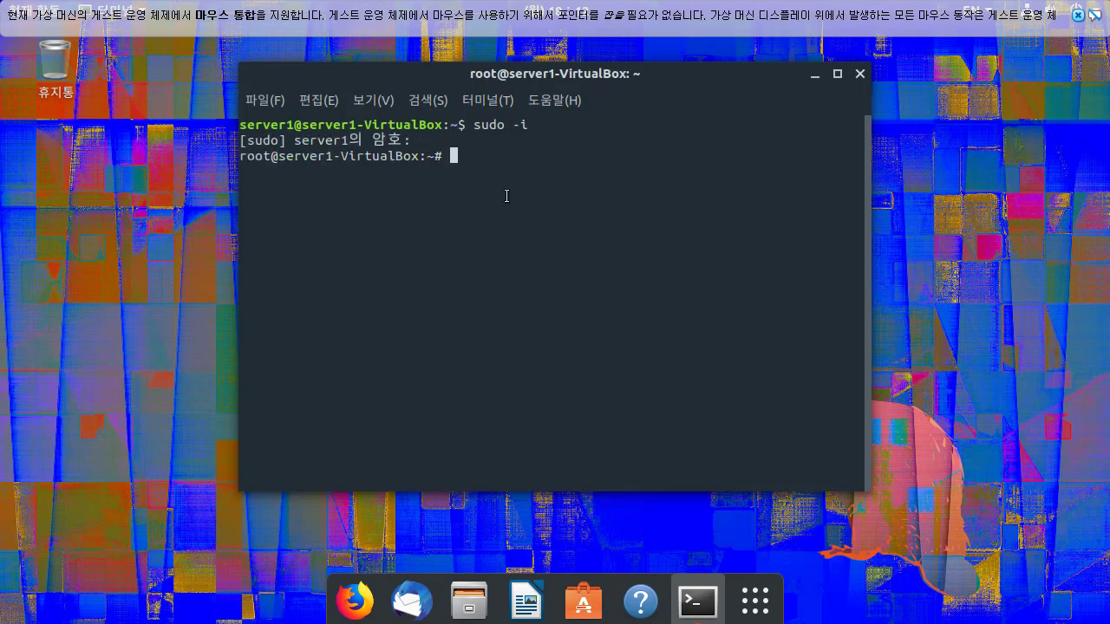
Step: Maximize the terminal window and enlarge its text by three zoom levels
double_click(572, 74)
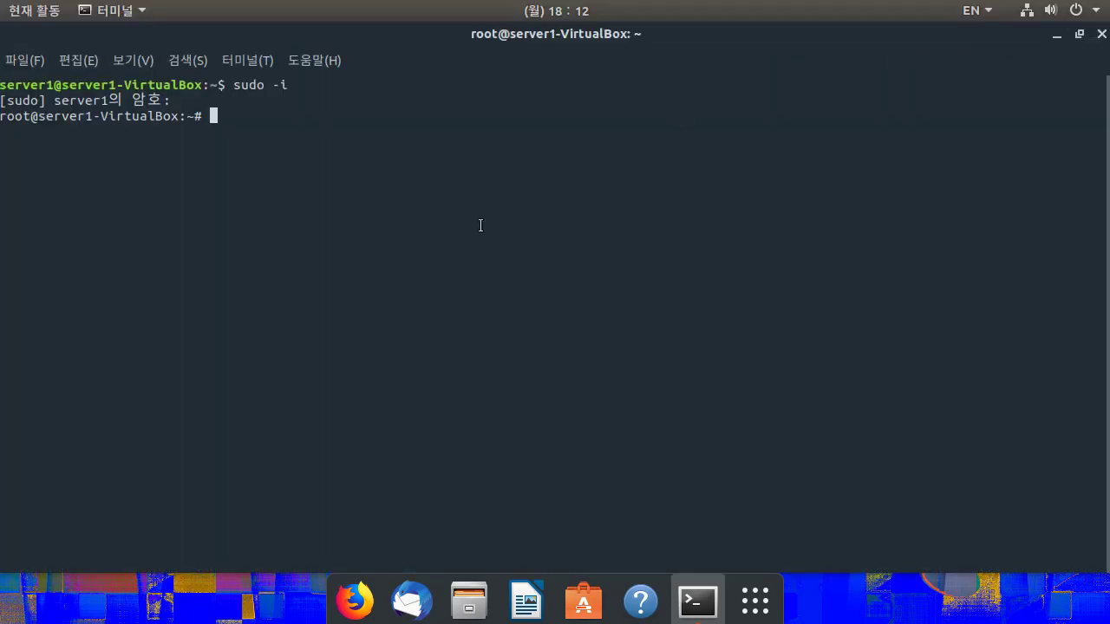
key("ctrl+plus")
key("ctrl+plus")
key("ctrl+plus")
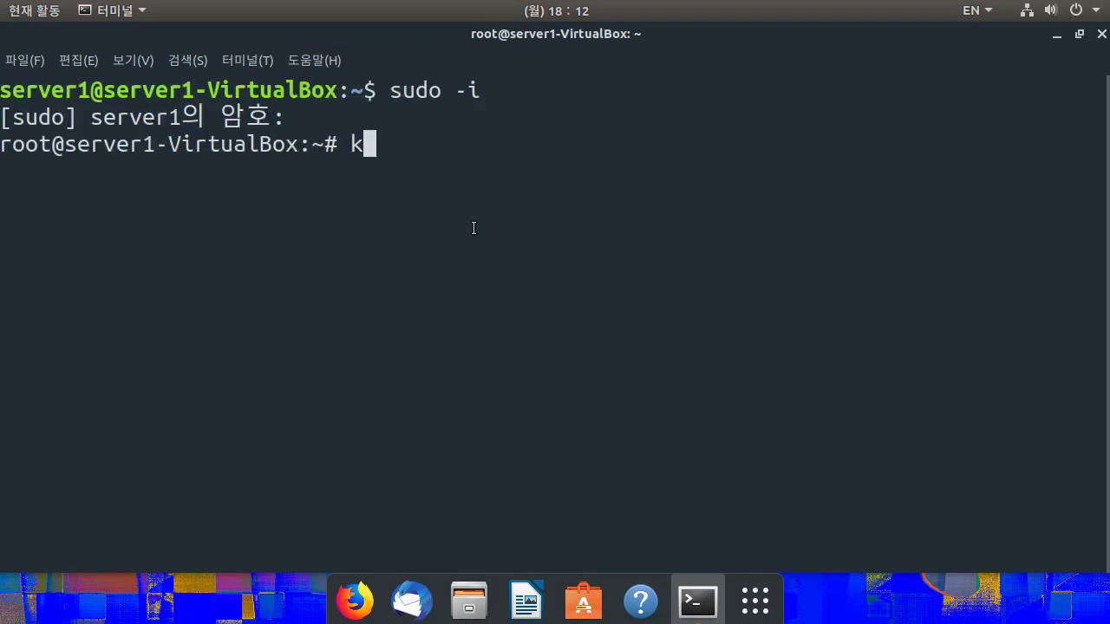
Step: Clear the terminal and install docker.io with apt, answering y to continue
key("ctrl+l")
type("apt insta")
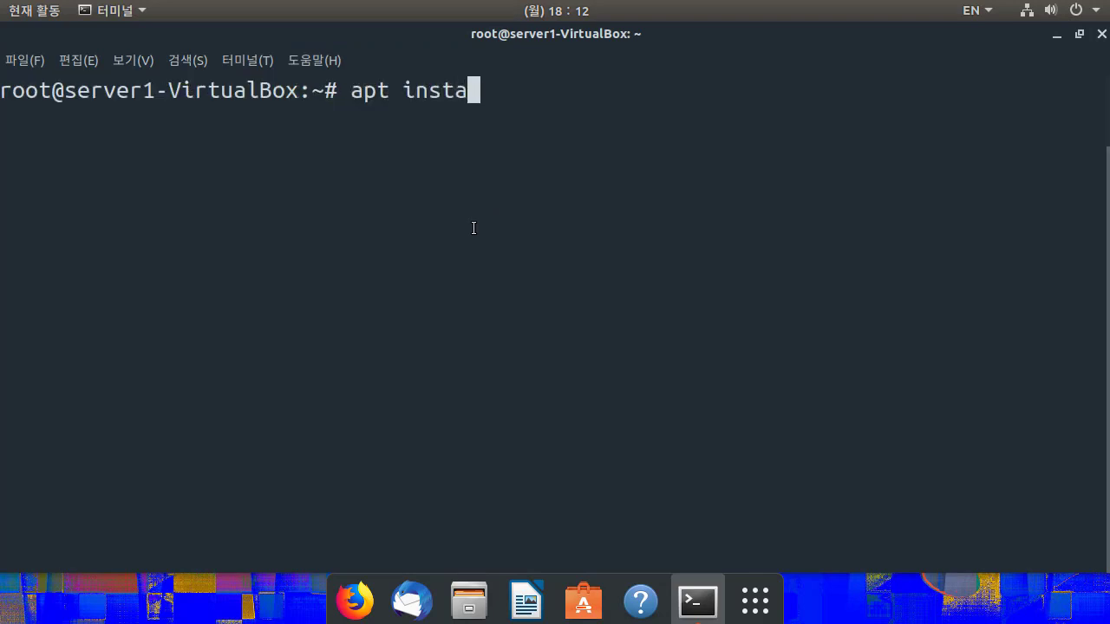
type("ll dokcer.")
key("BackSpace")
key("BackSpace")
key("BackSpace")
key("BackSpace")
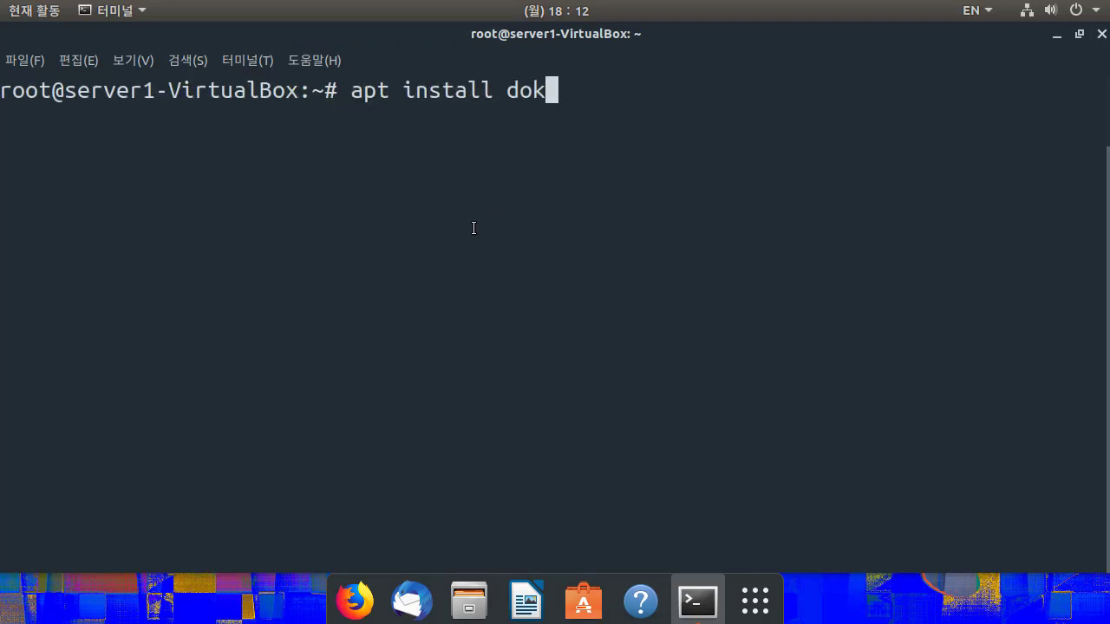
key("BackSpace")
type("cker.io")
key("Return")
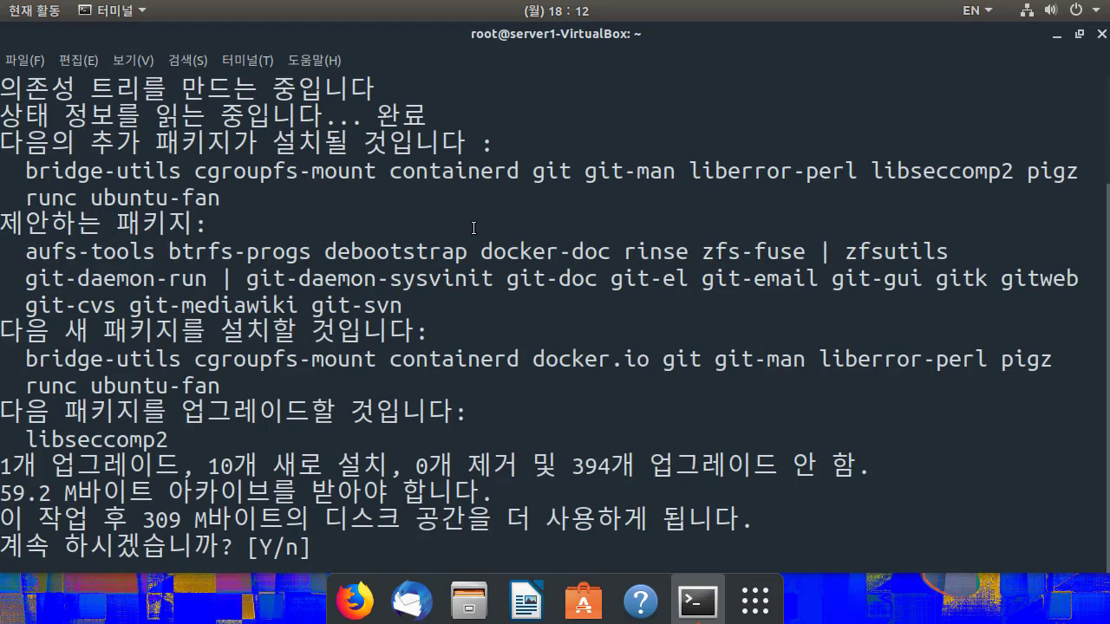
type("y")
key("Return")
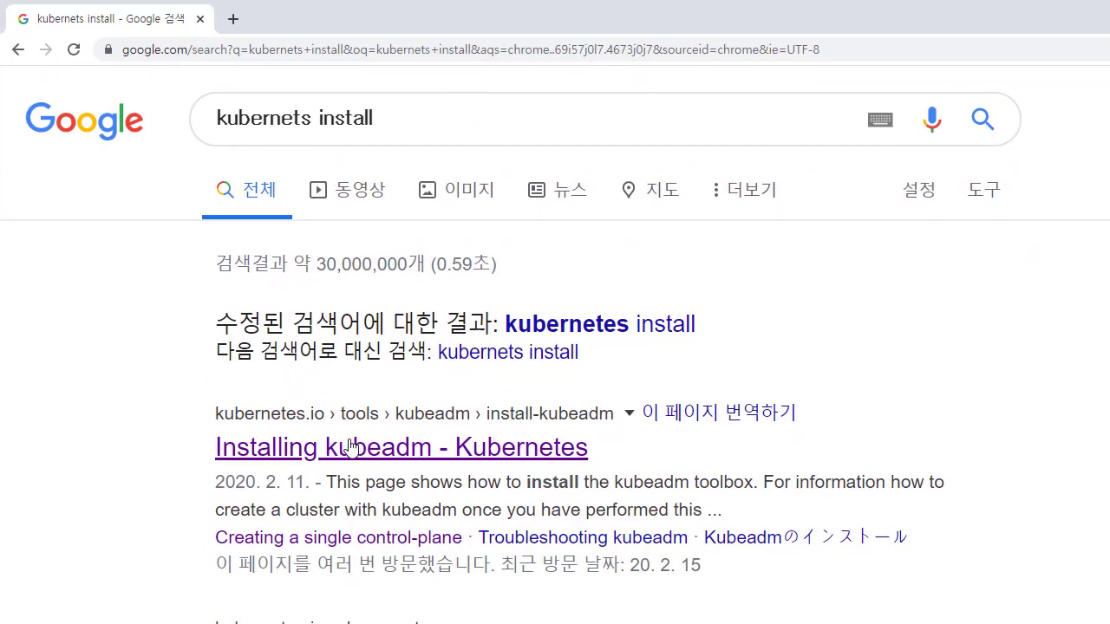
Step: In the browser, open the Installing kubeadm result from the "kubernets install" search and look over the page's heading and section list
left_click_drag(265, 483, 299, 483)
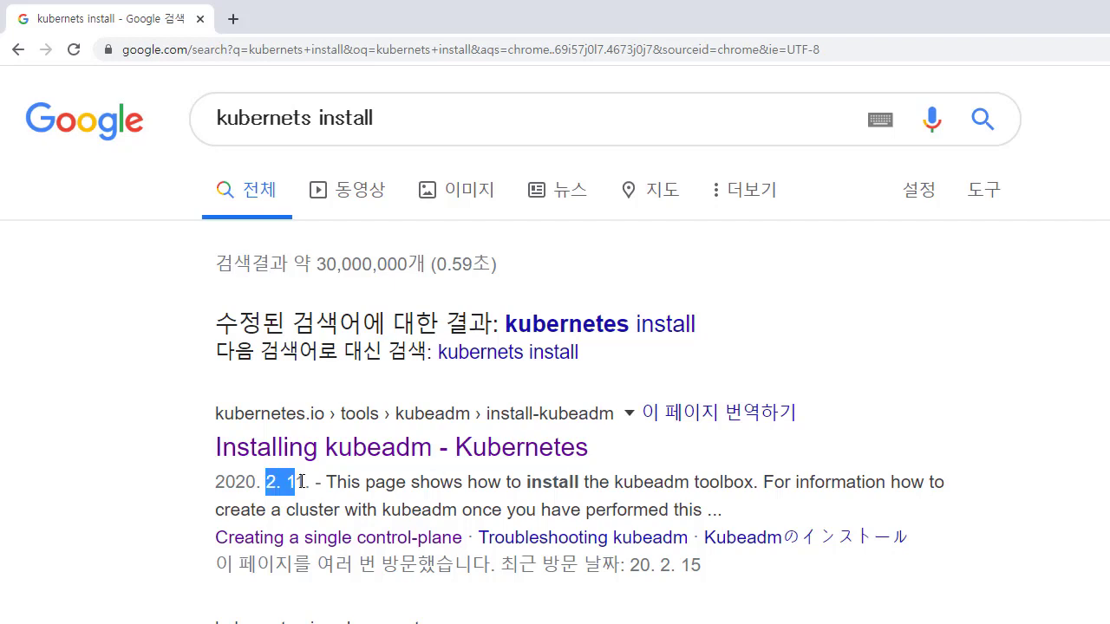
left_click(434, 504)
scroll(481, 488, "down", 1)
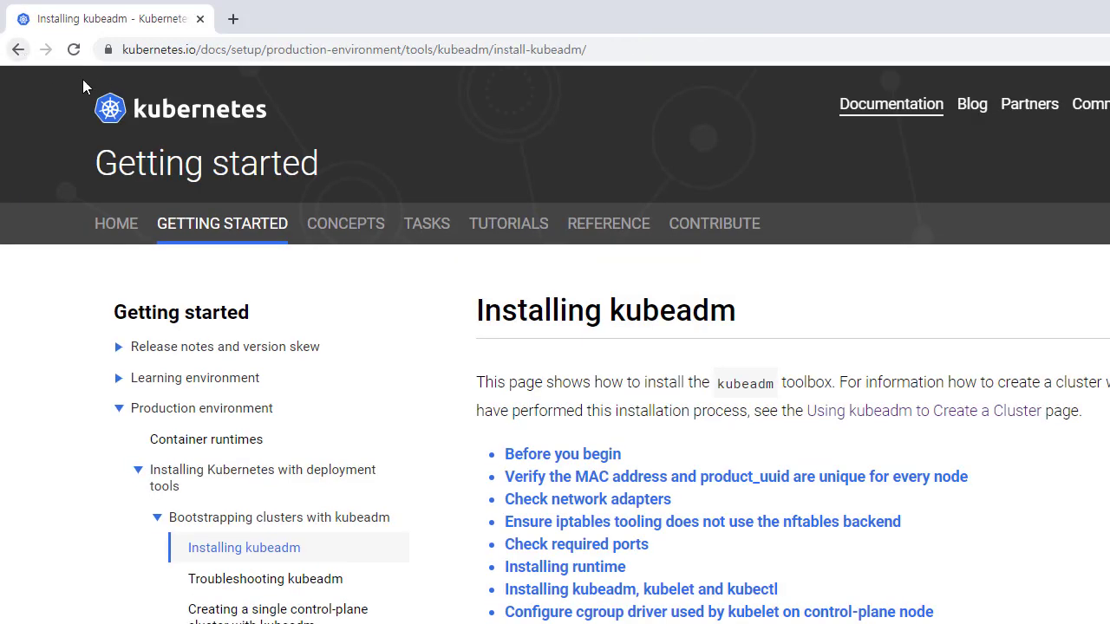
left_click_drag(480, 297, 744, 322)
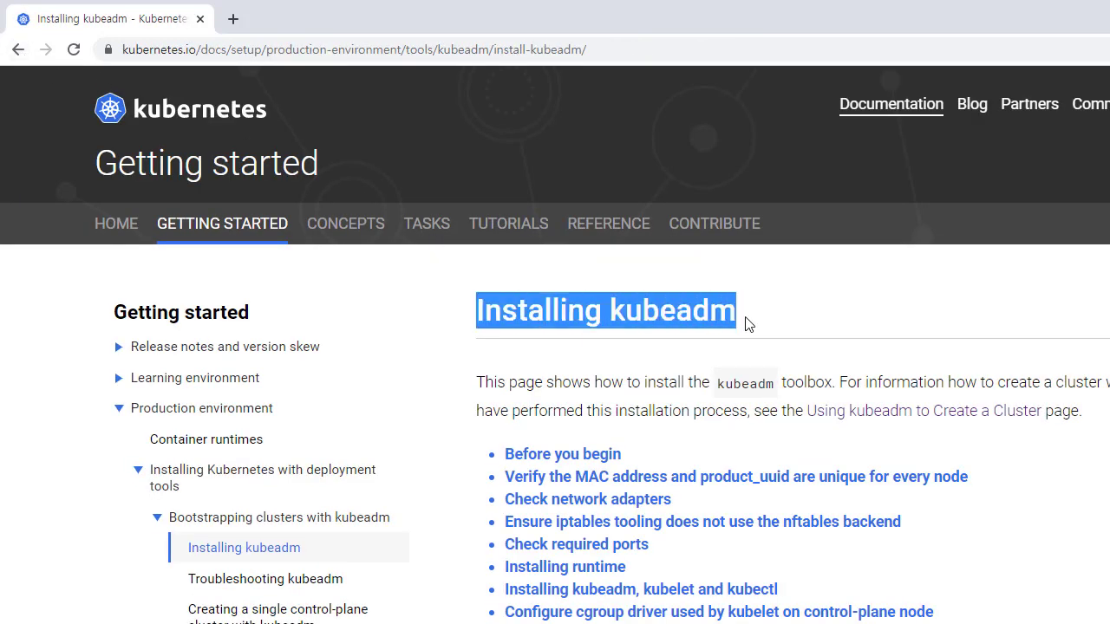
left_click(688, 321)
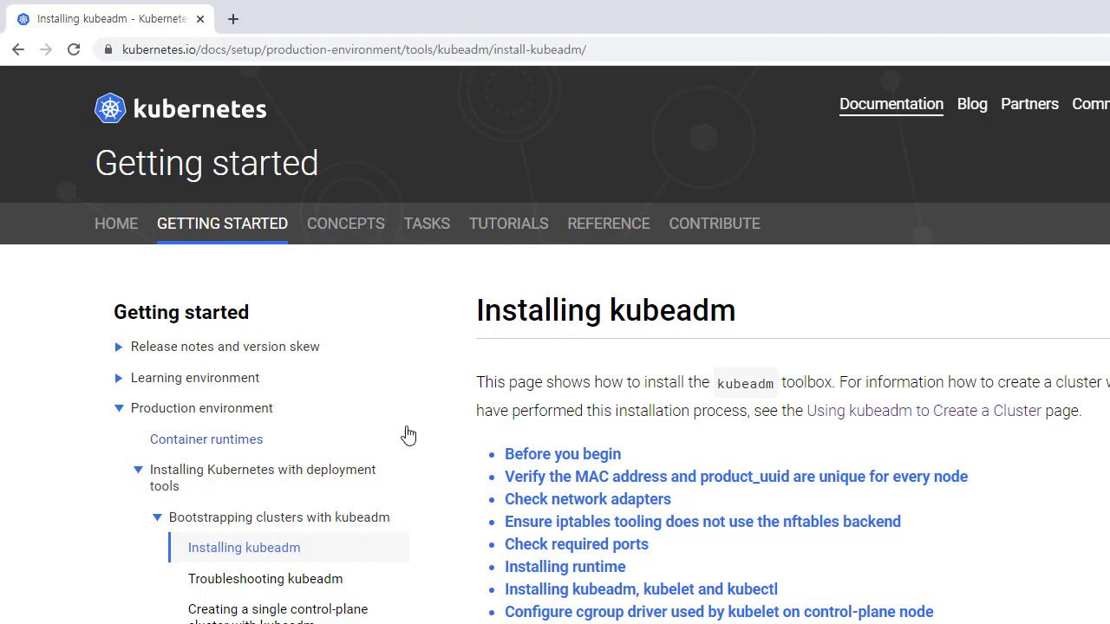
scroll(596, 284, "down", 1)
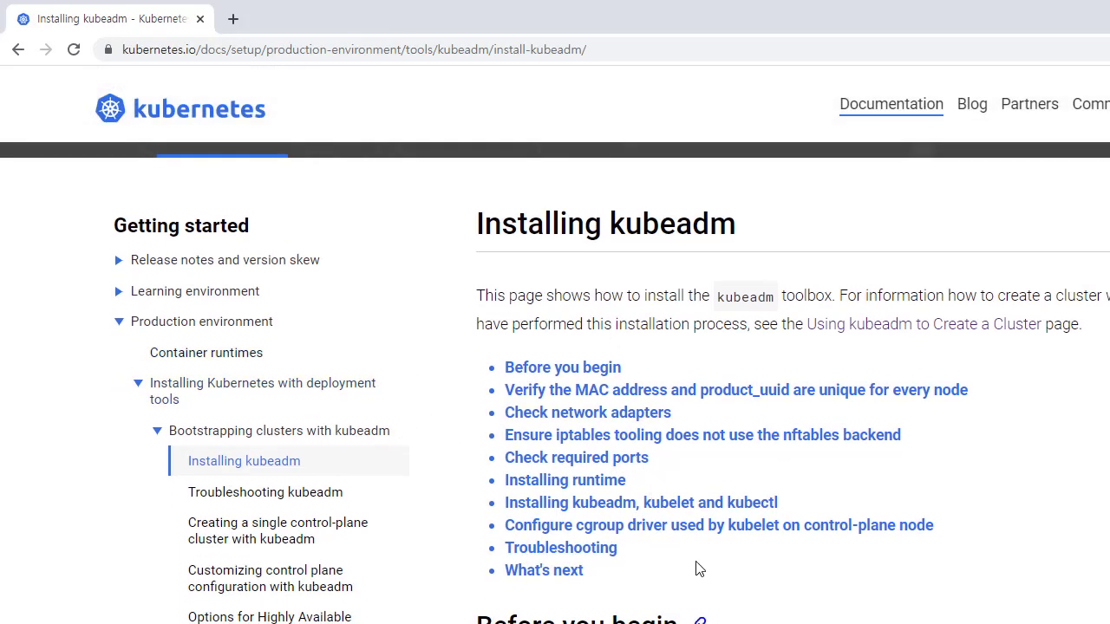